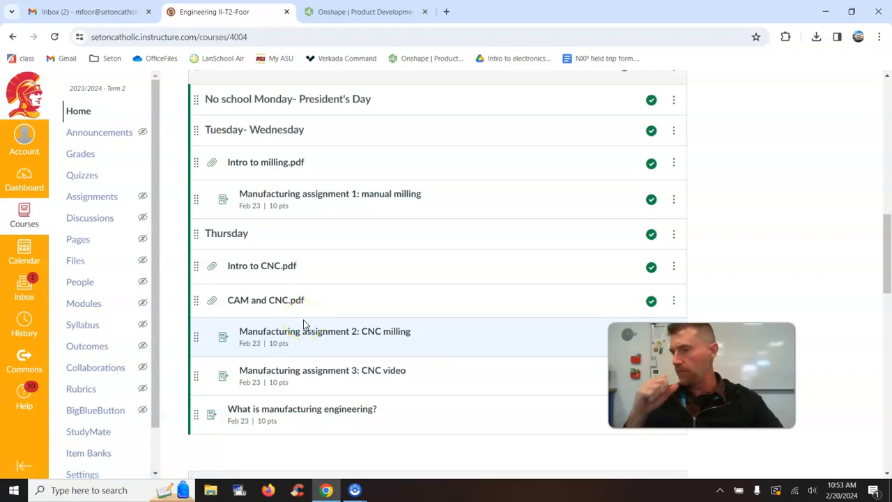
# Open the course assignment "Manufacturing assignment 2: CNC milling".
pyautogui.click(304, 302)
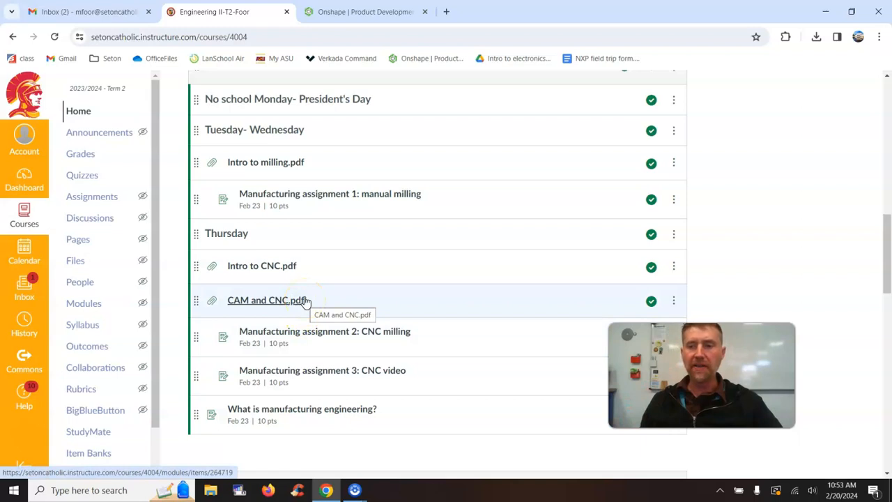
pyautogui.click(326, 332)
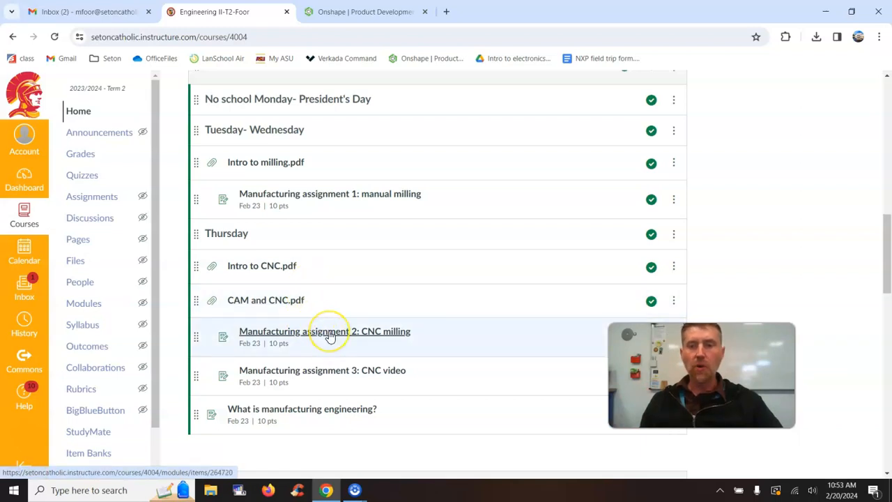
pyautogui.click(330, 332)
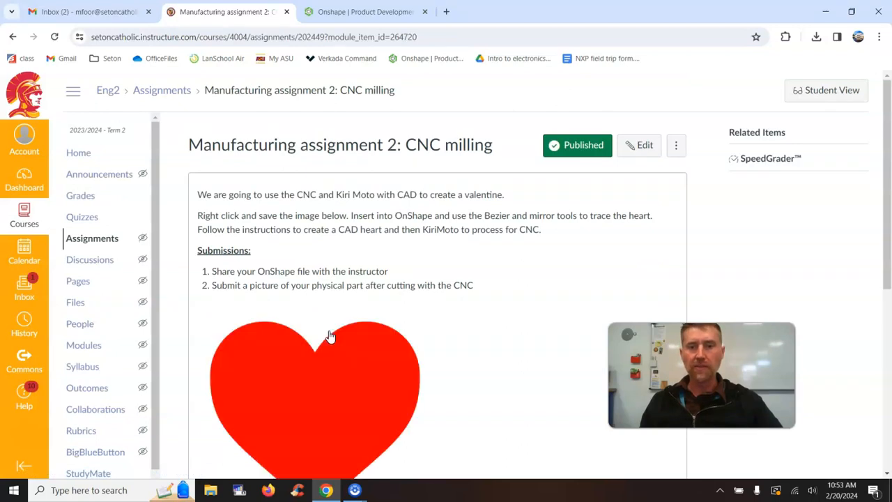
# Save the red heart image from the assignment page to the computer as a PNG file.
pyautogui.scroll(-1, 330, 336)
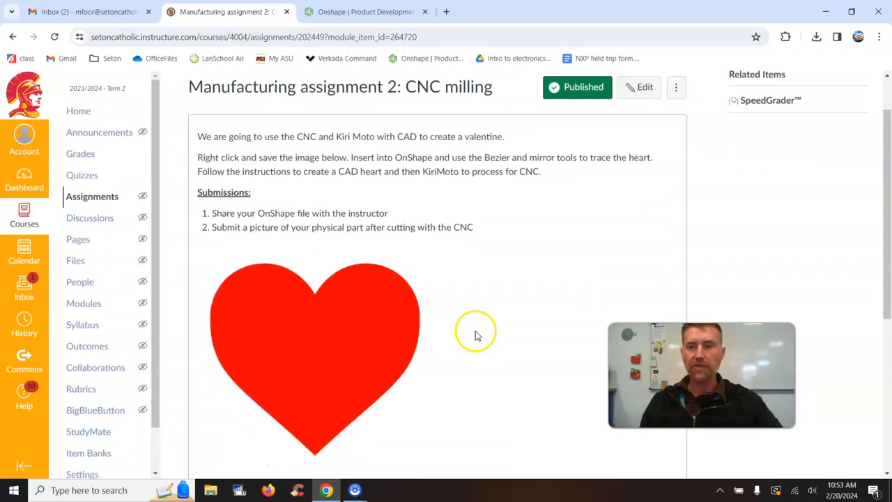
pyautogui.rightClick(331, 325)
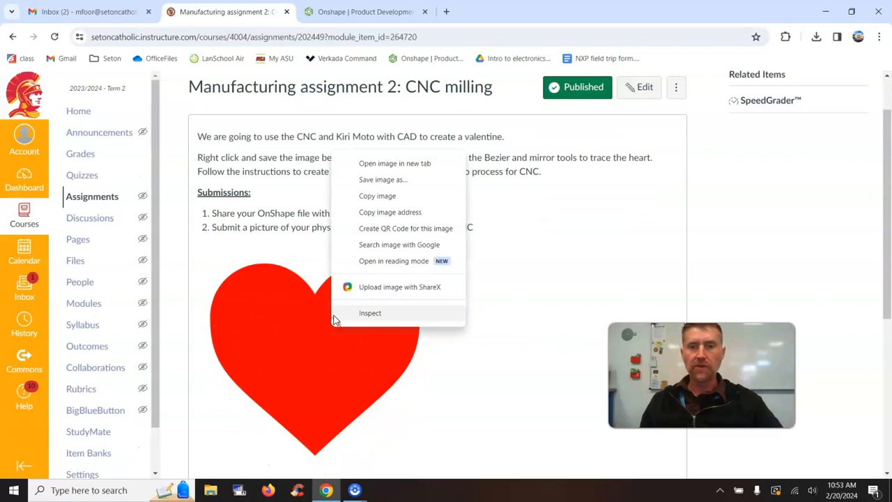
pyautogui.click(377, 180)
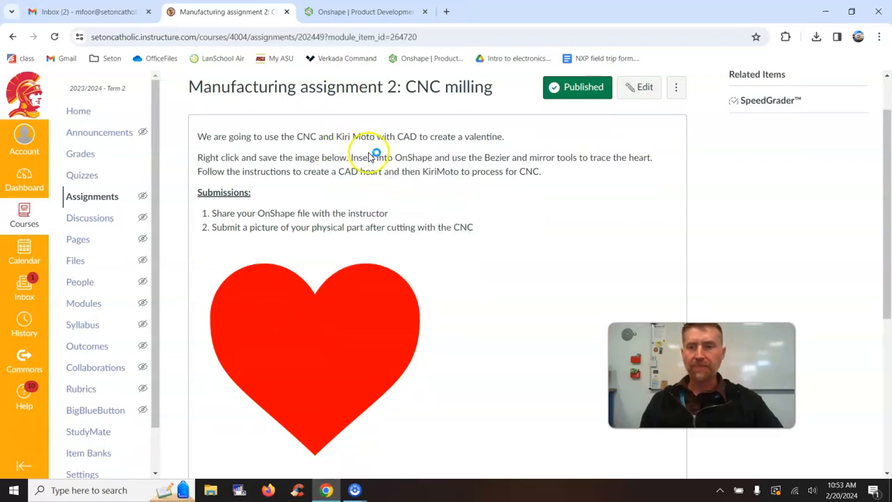
pyautogui.click(671, 456)
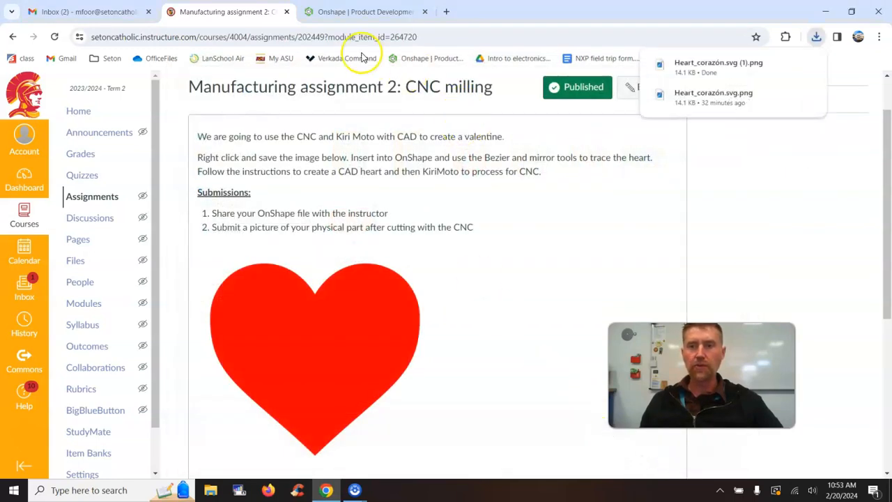
# Switch to Onshape and create a public document named with the owner's full name followed by "Intro to CNC".
pyautogui.click(361, 12)
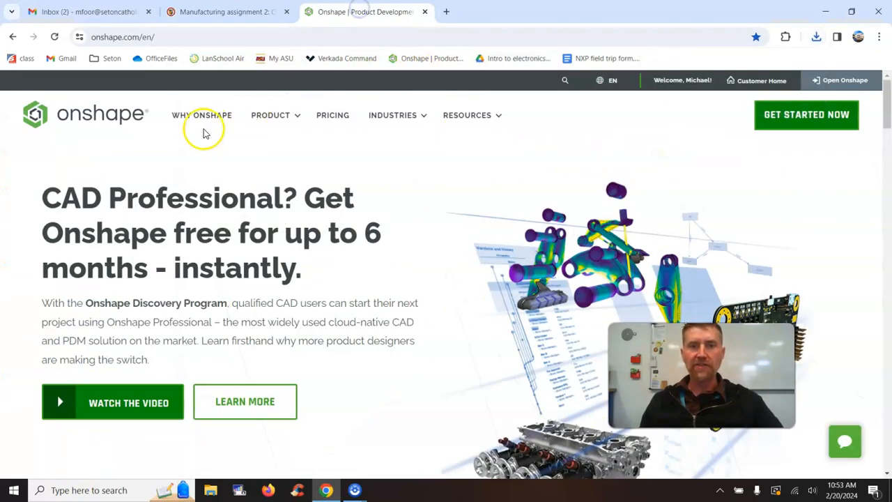
pyautogui.click(826, 79)
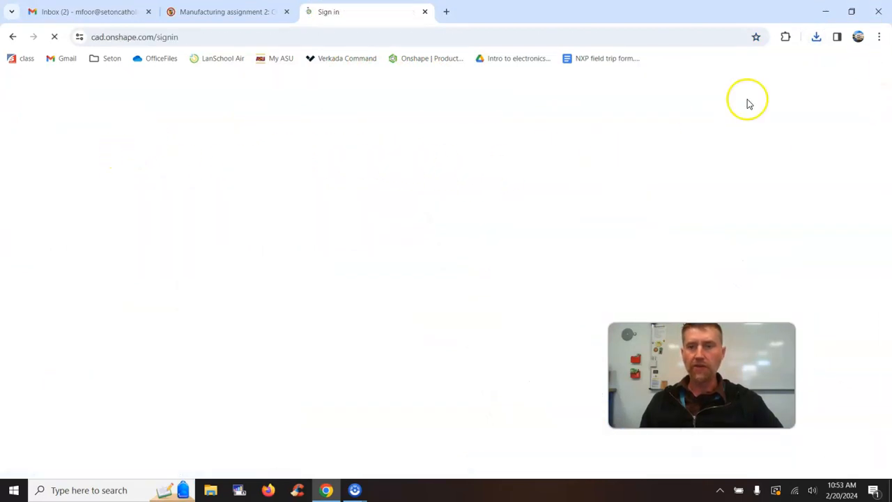
pyautogui.click(53, 137)
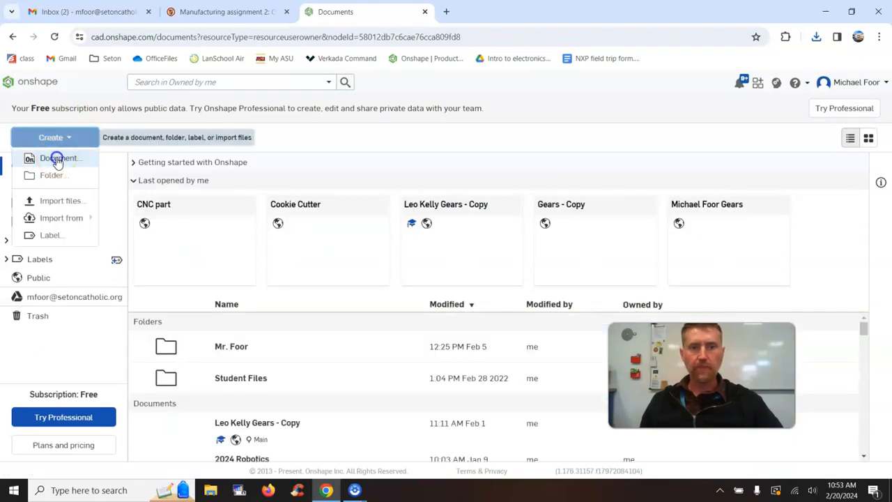
pyautogui.click(58, 159)
pyautogui.tripleClick(362, 147)
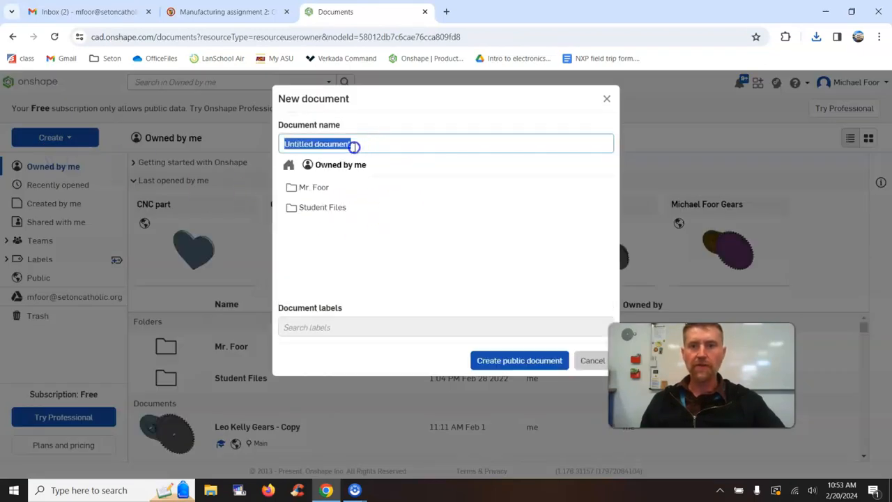
pyautogui.write('Mid')
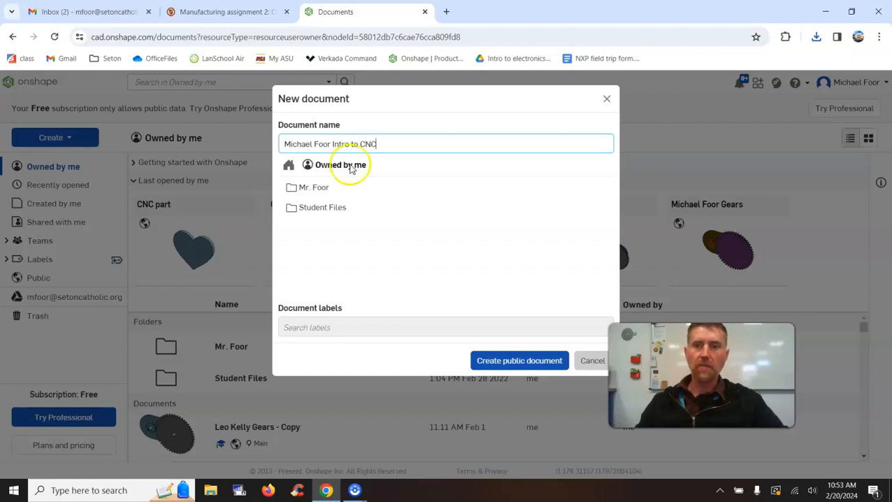
pyautogui.click(517, 361)
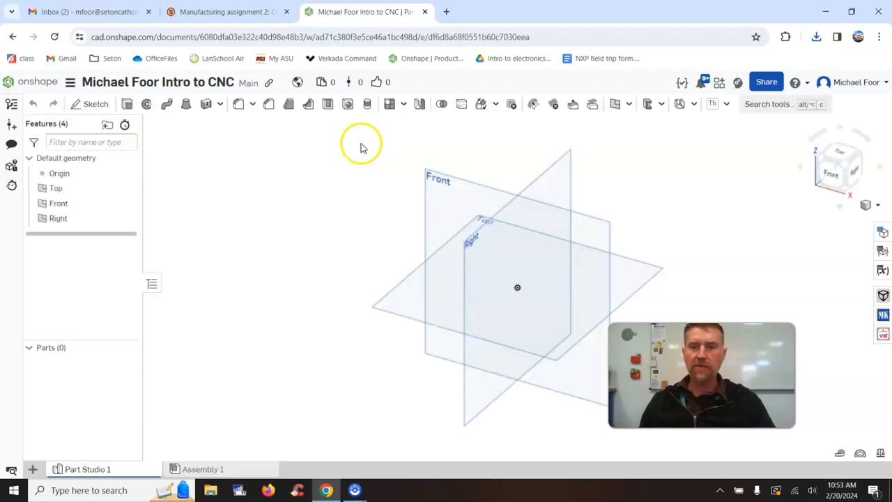
# Delete Assembly 1 from the document and rename Part Studio 1 as "Heart".
pyautogui.click(467, 205)
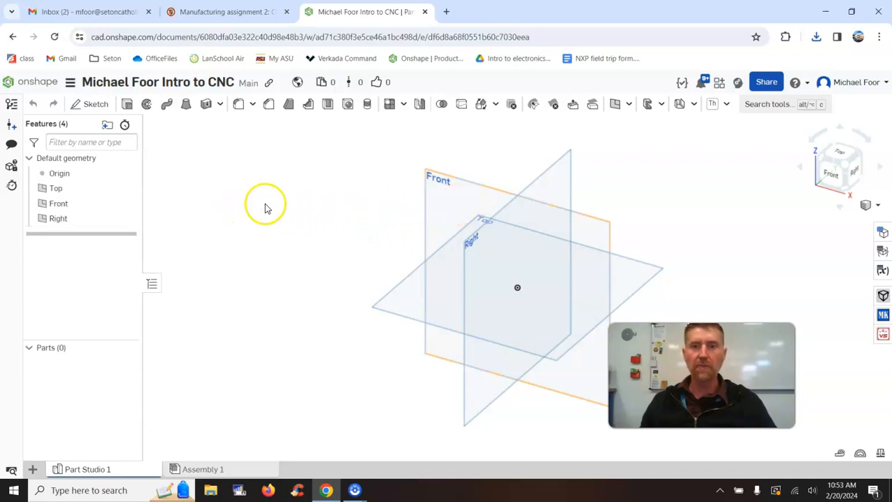
pyautogui.rightClick(185, 469)
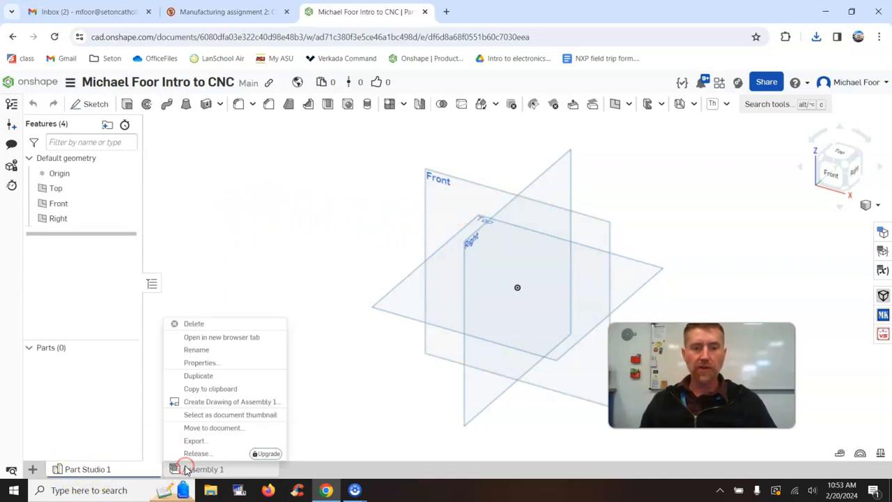
pyautogui.click(198, 324)
pyautogui.rightClick(102, 469)
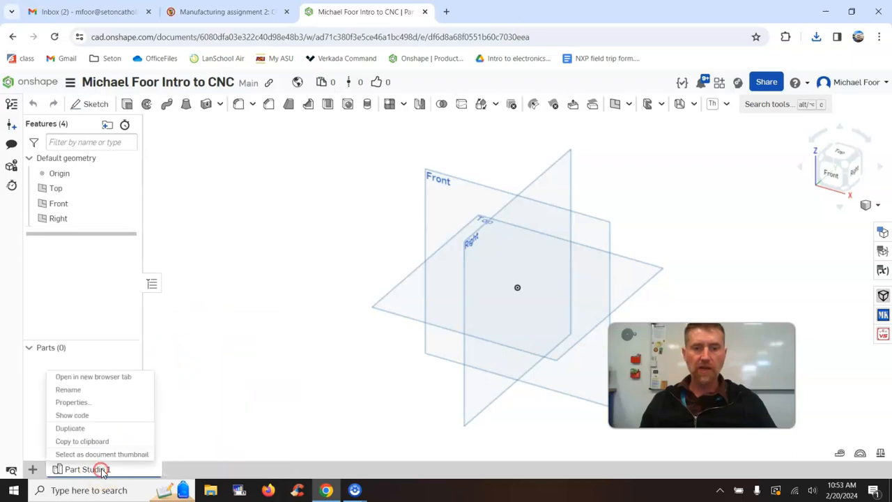
pyautogui.click(117, 390)
pyautogui.write('Heart')
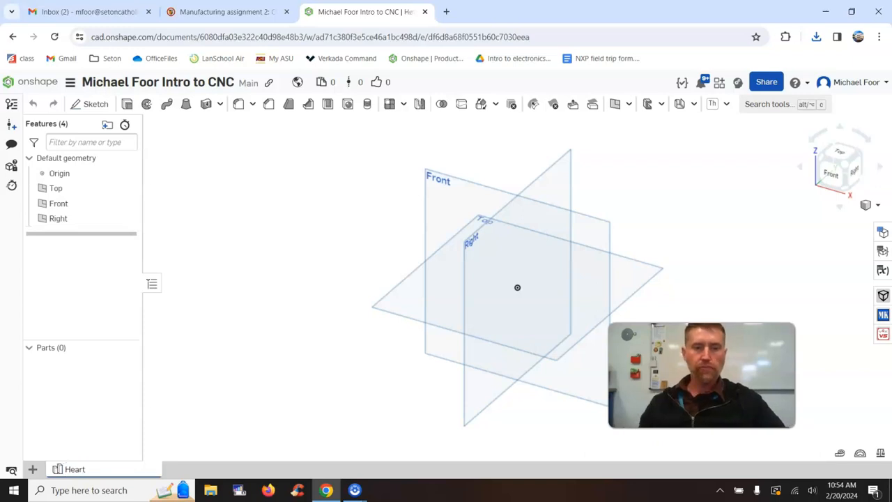
# Import the image Heart_corazón.svg.png into the document, check how it looks, and return to the Heart part studio.
pyautogui.click(33, 469)
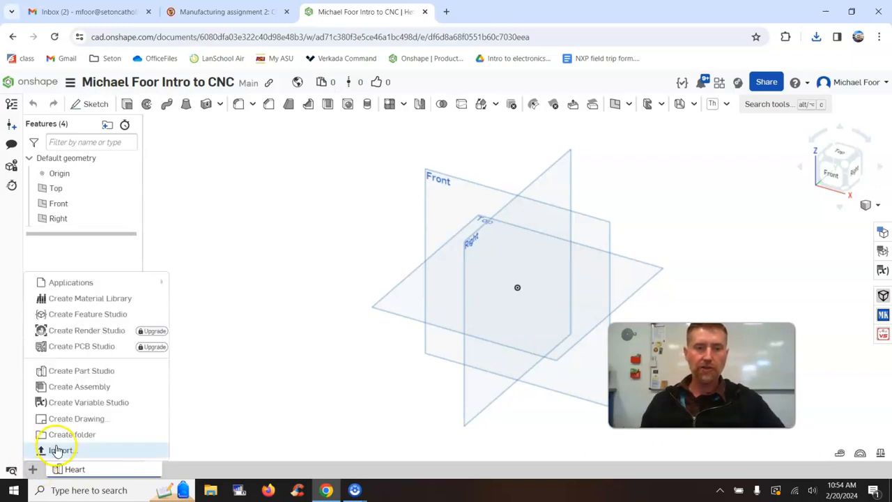
pyautogui.click(61, 451)
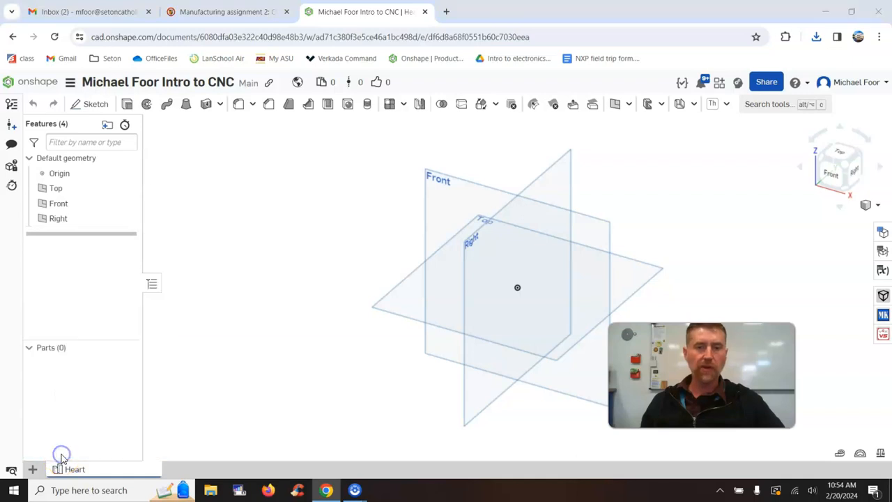
pyautogui.click(449, 242)
pyautogui.click(658, 458)
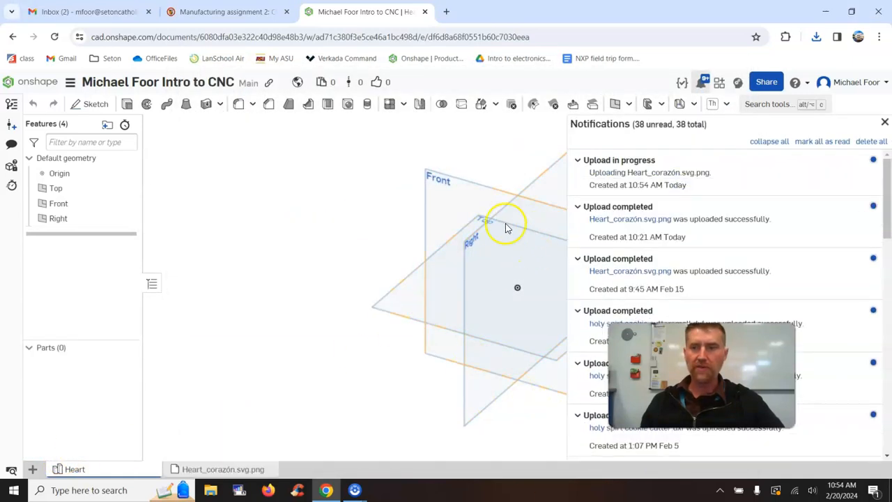
pyautogui.click(883, 120)
pyautogui.click(237, 467)
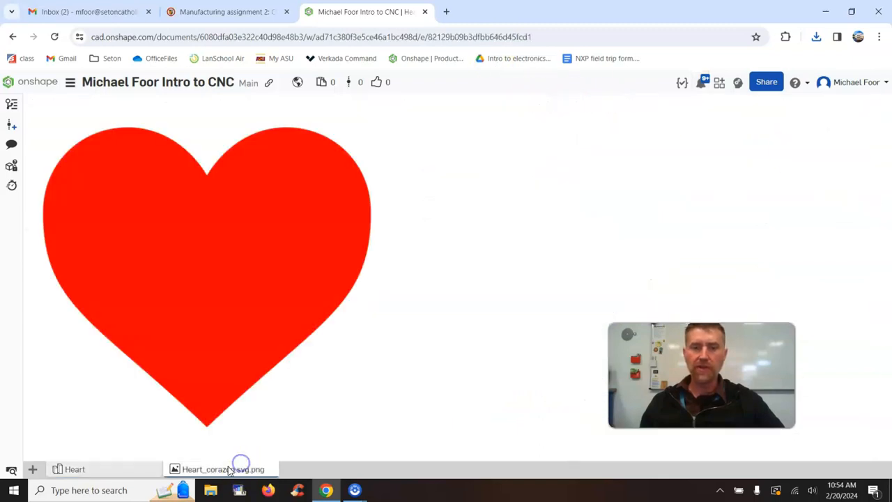
pyautogui.click(129, 469)
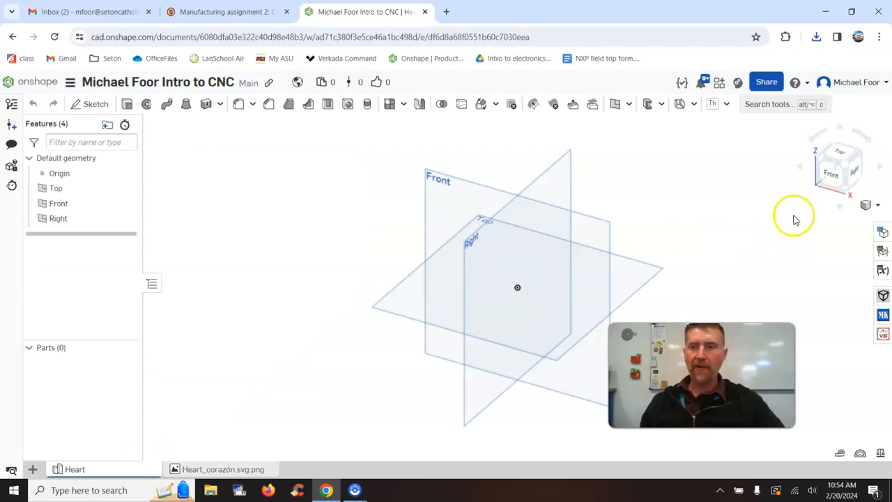
# Sketch a 4 by 4 center point rectangle on the Front plane, centered on the origin, and finish the sketch.
pyautogui.click(831, 173)
pyautogui.scroll(-3, 279, 221)
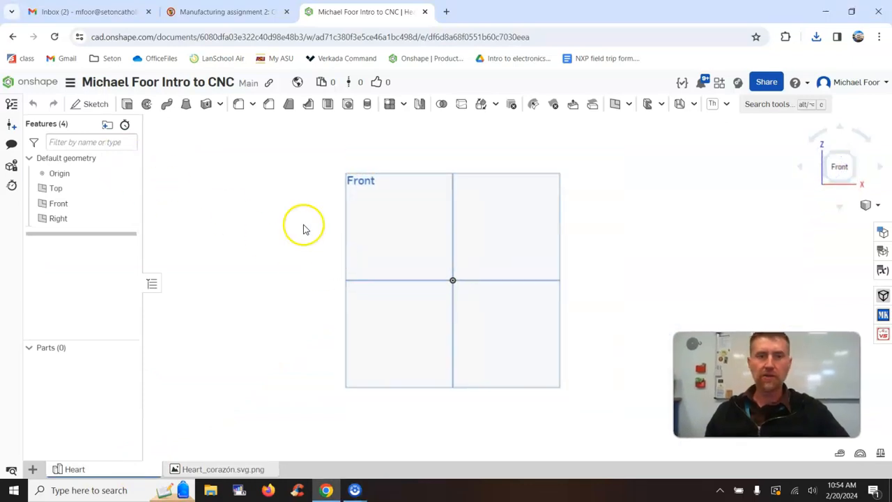
pyautogui.click(94, 104)
pyautogui.click(411, 255)
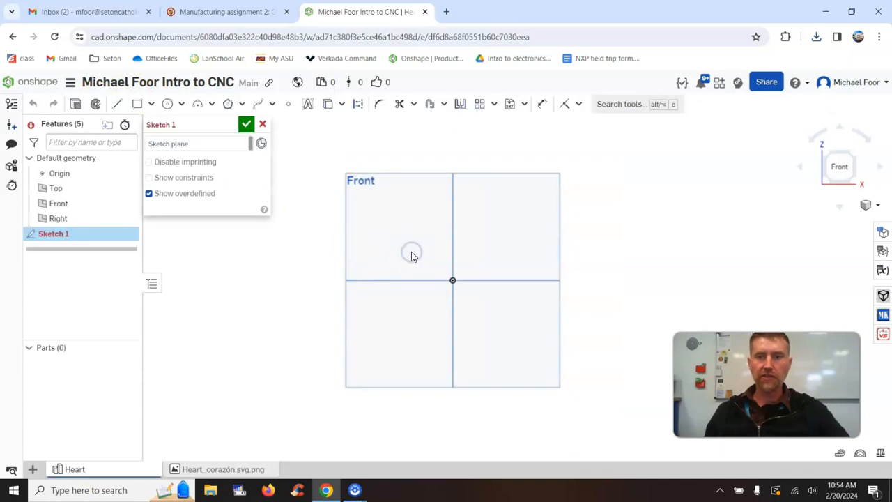
pyautogui.click(152, 104)
pyautogui.click(164, 144)
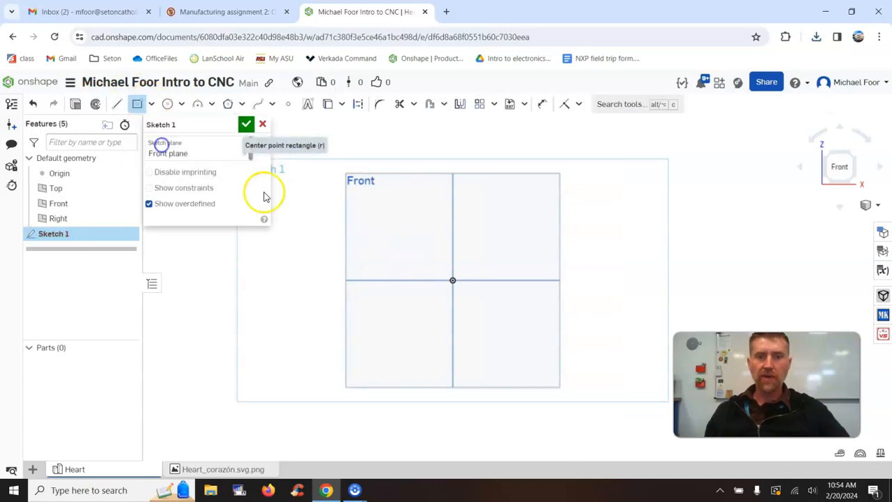
pyautogui.click(451, 278)
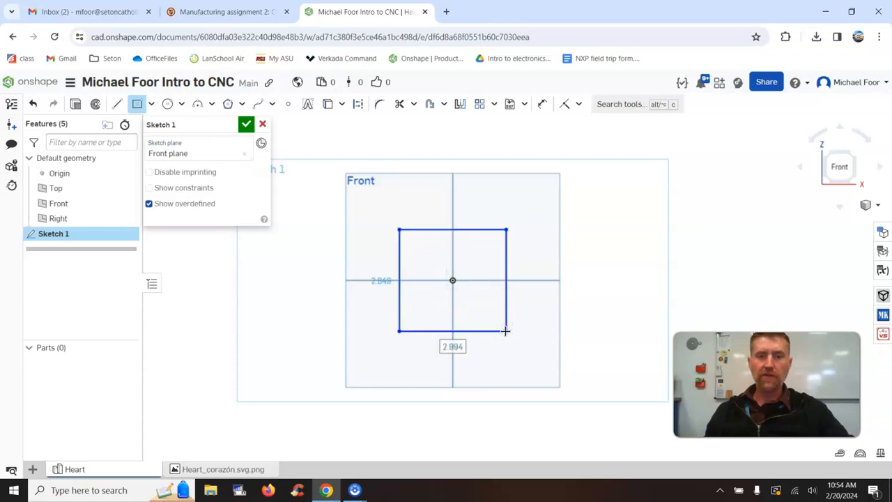
pyautogui.click(505, 331)
pyautogui.write('4')
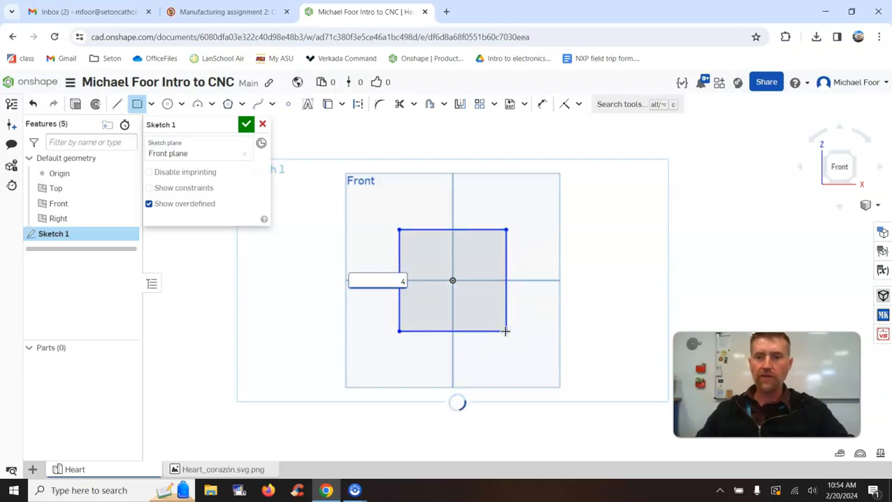
pyautogui.press('Return')
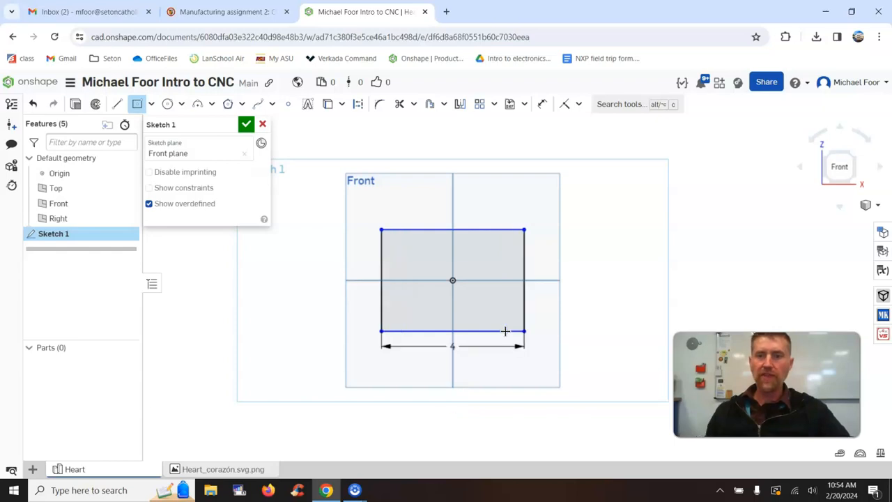
pyautogui.click(246, 124)
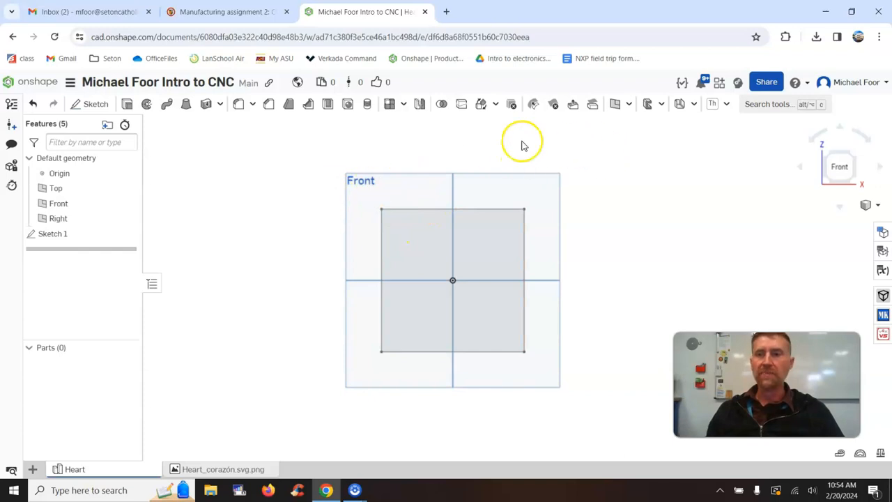
# Start a sketch on the Front plane, insert the Heart_corazón.svg.png image fitted corner to corner over the square, and finish the sketch.
pyautogui.click(91, 104)
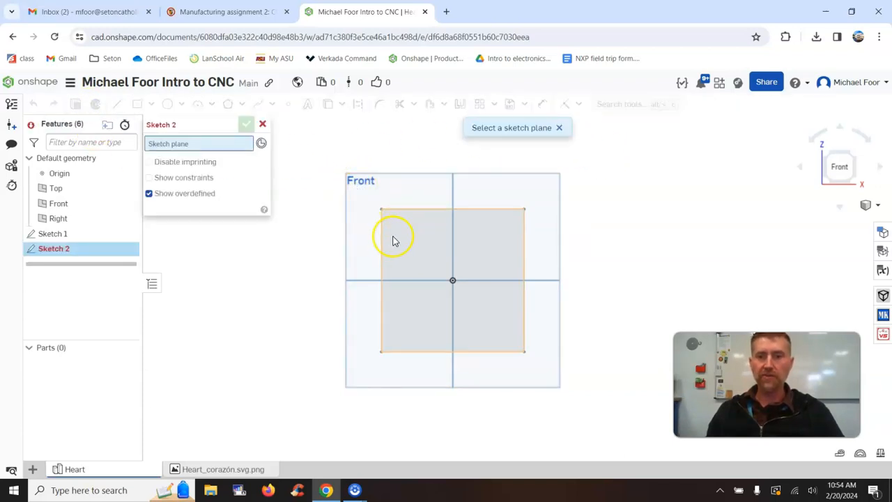
pyautogui.click(360, 194)
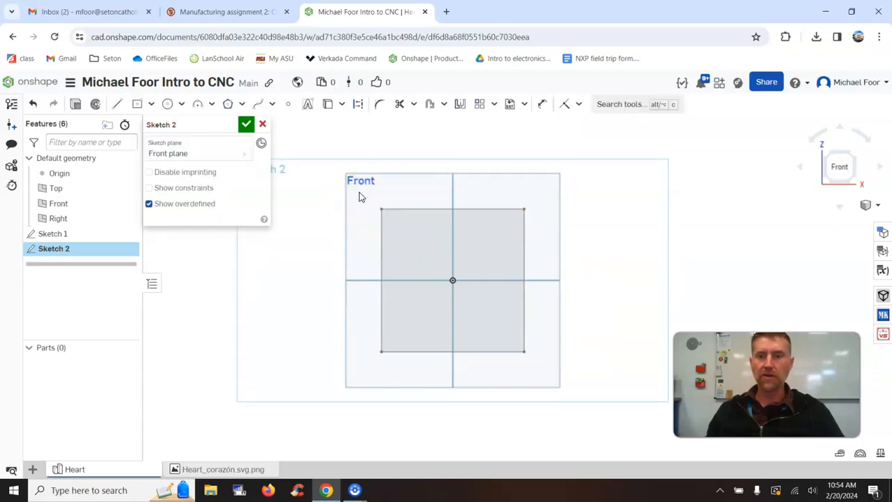
pyautogui.click(525, 105)
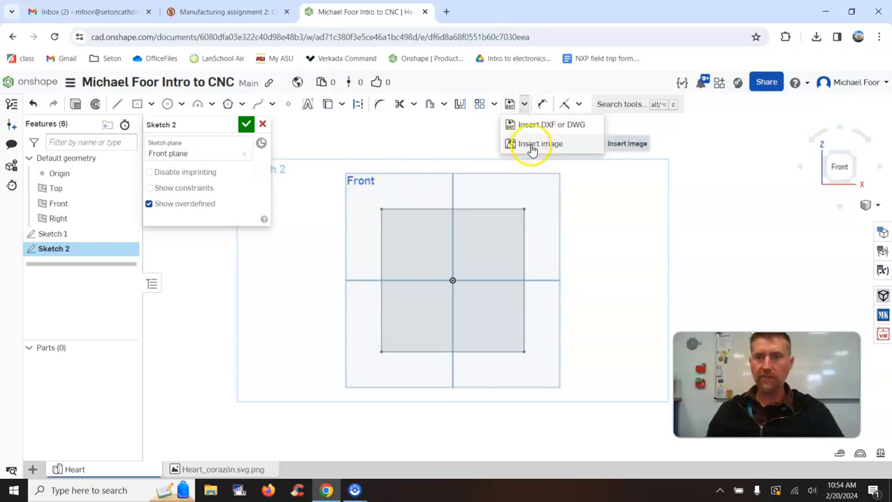
pyautogui.click(532, 146)
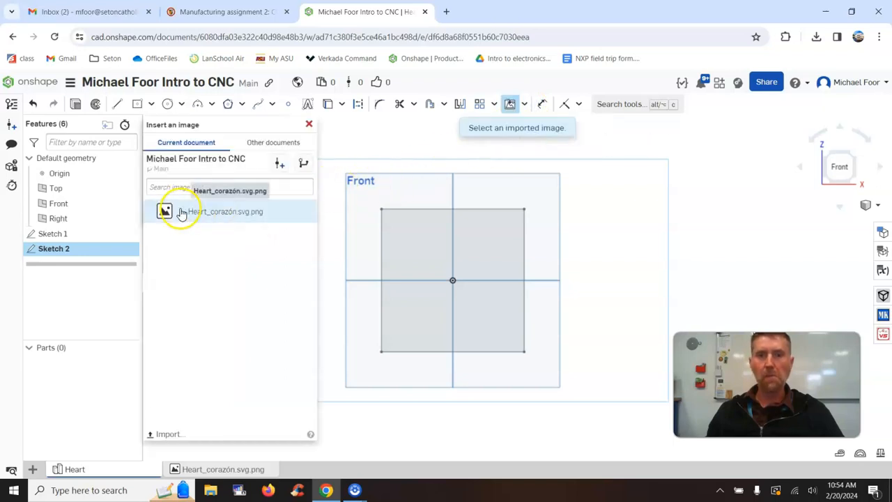
pyautogui.click(199, 214)
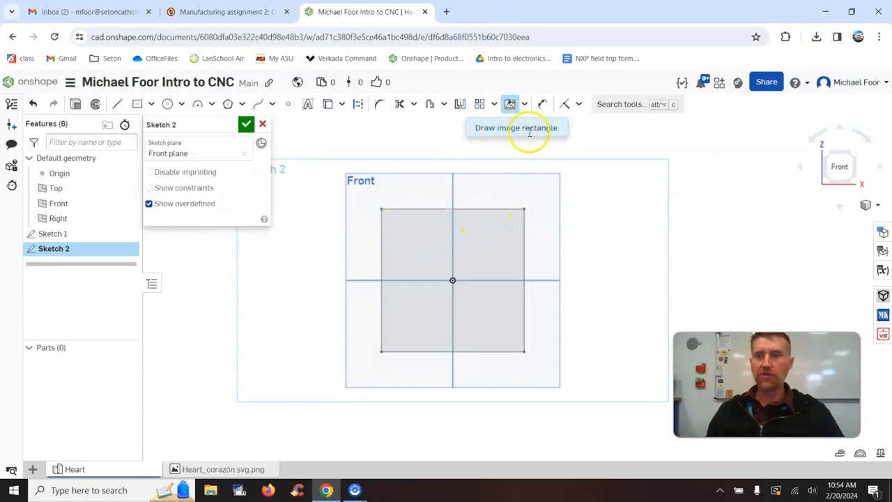
pyautogui.scroll(2, 592, 235)
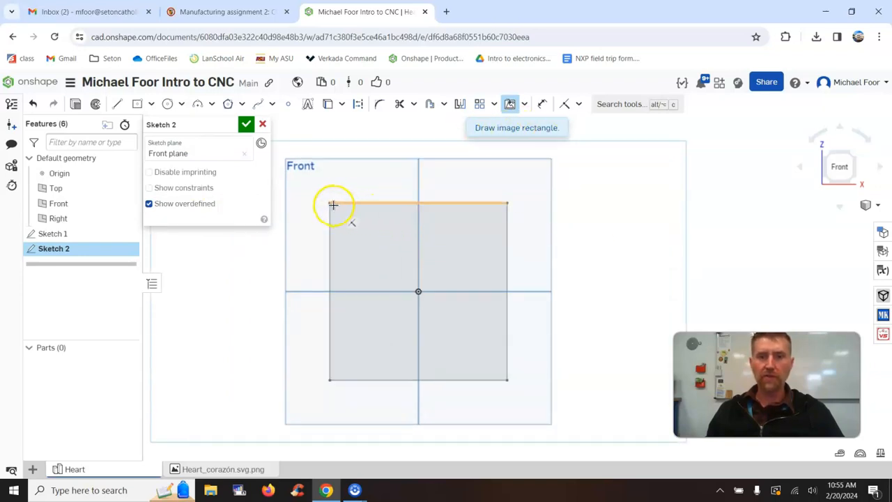
pyautogui.moveTo(330, 202); pyautogui.dragTo(507, 376)
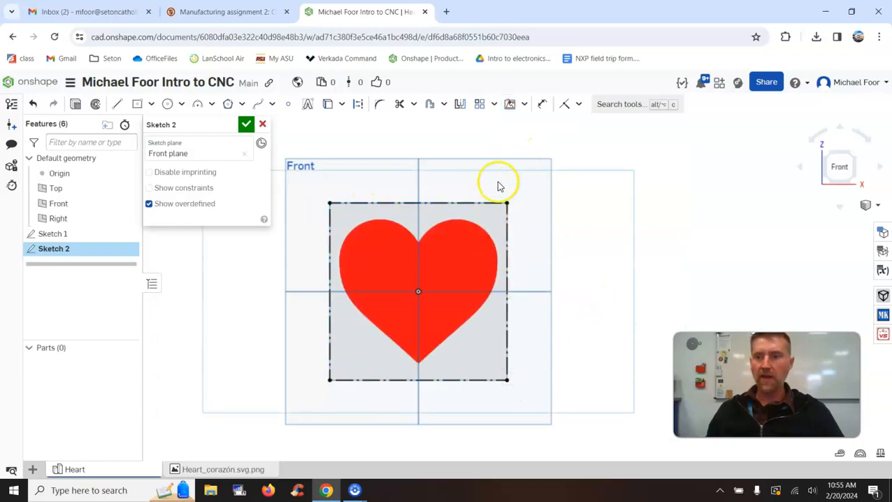
pyautogui.click(246, 124)
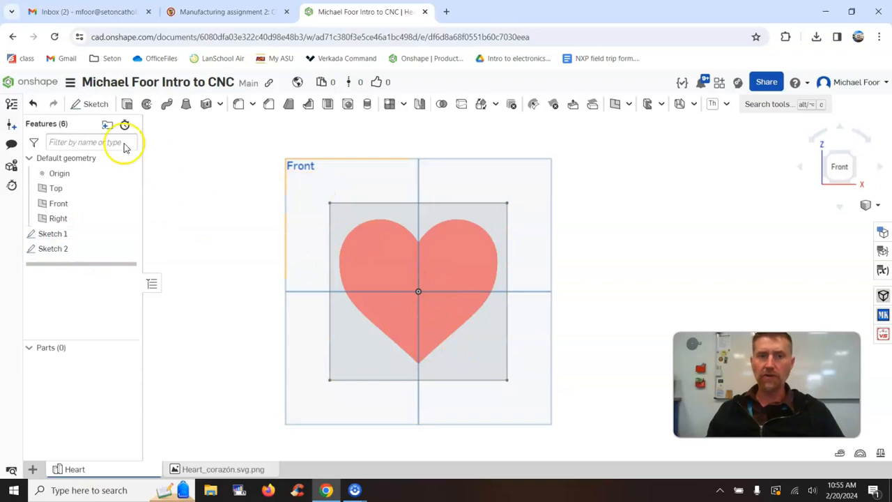
# In a new Front plane sketch, draw a five-point Bezier curve around the heart's right half, from the top notch to the bottom tip.
pyautogui.click(92, 103)
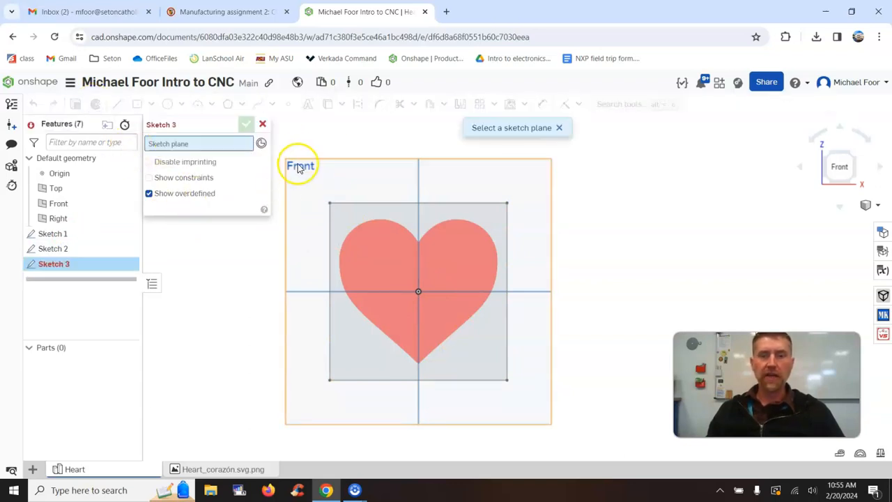
pyautogui.click(299, 166)
pyautogui.scroll(3, 502, 257)
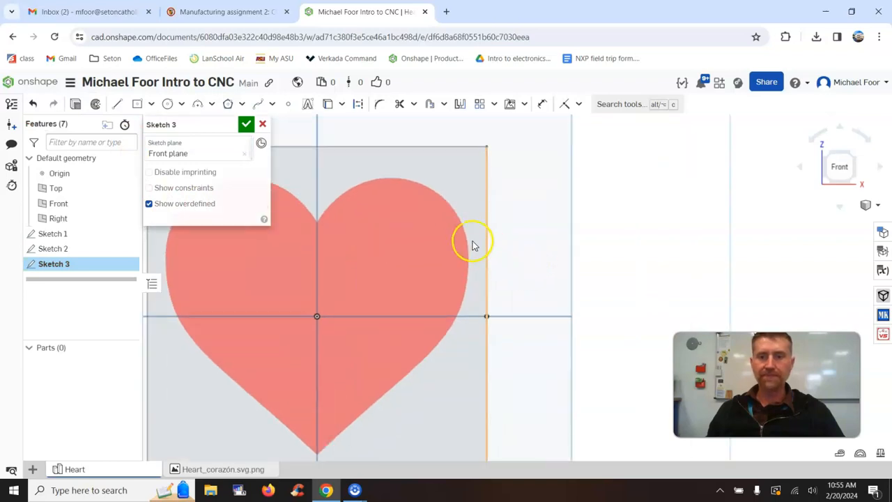
pyautogui.moveTo(563, 230); pyautogui.dragTo(624, 239, button='middle')
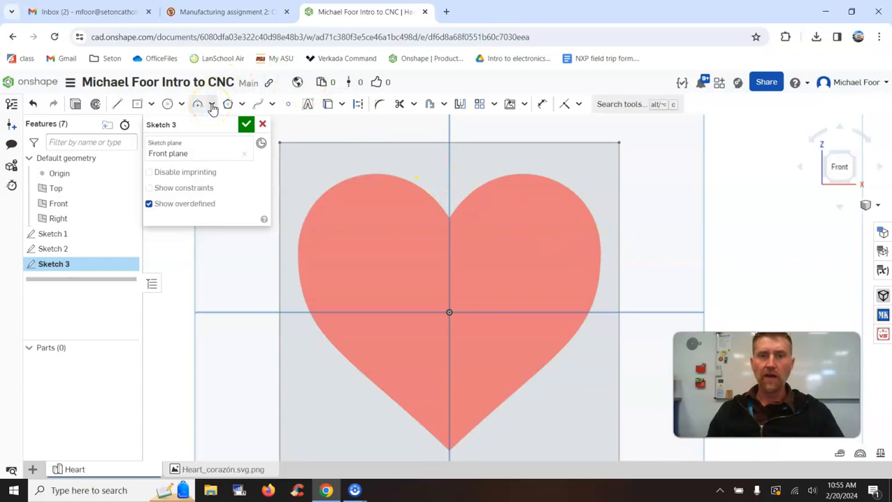
pyautogui.click(271, 104)
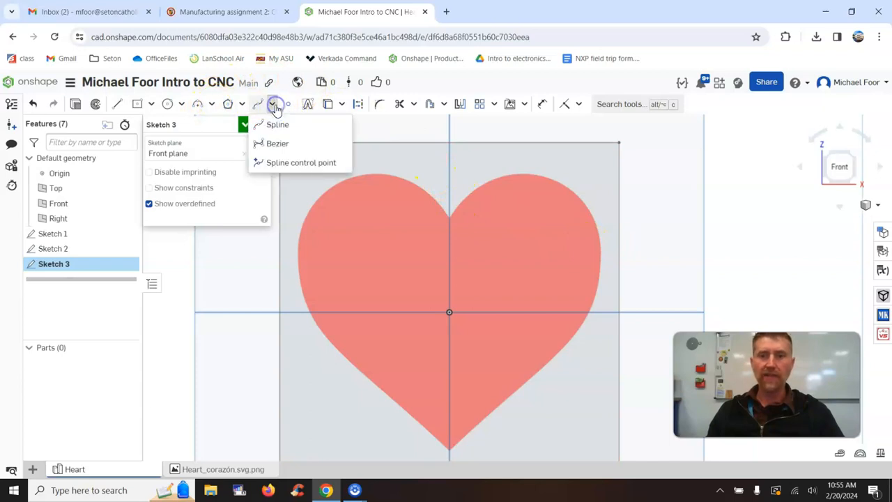
pyautogui.click(278, 144)
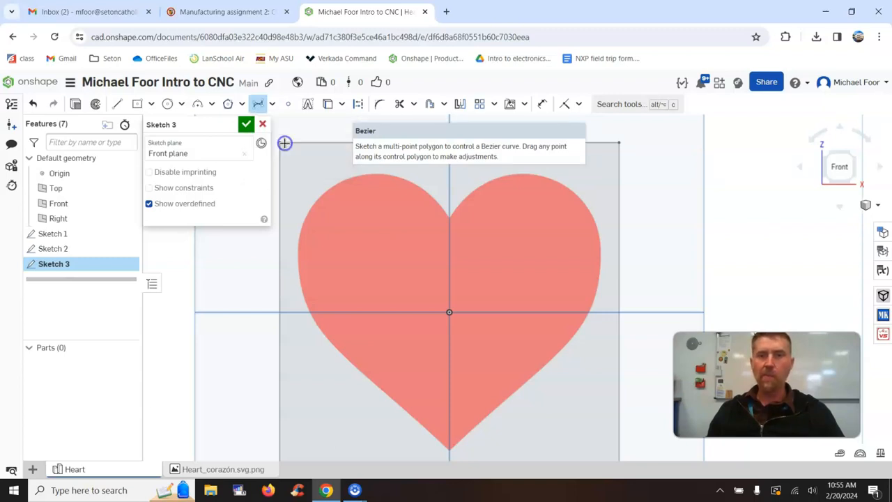
pyautogui.scroll(-2, 649, 252)
pyautogui.moveTo(647, 253); pyautogui.dragTo(576, 253, button='middle')
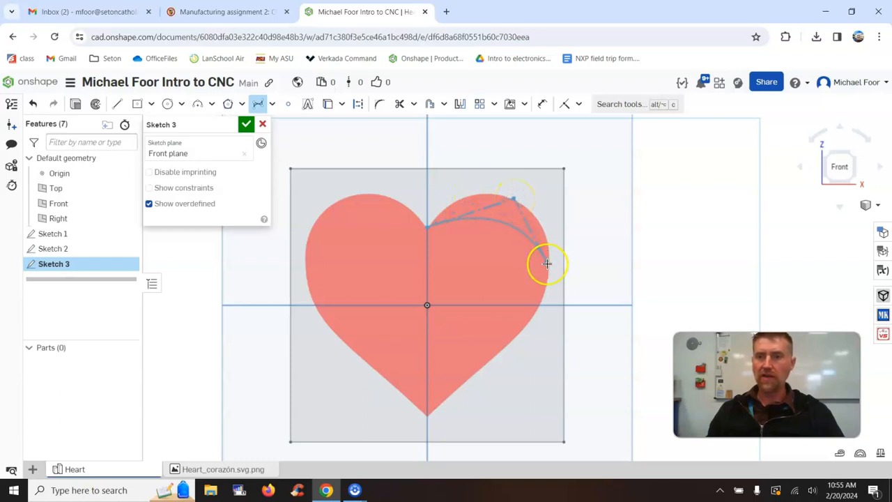
pyautogui.click(549, 269)
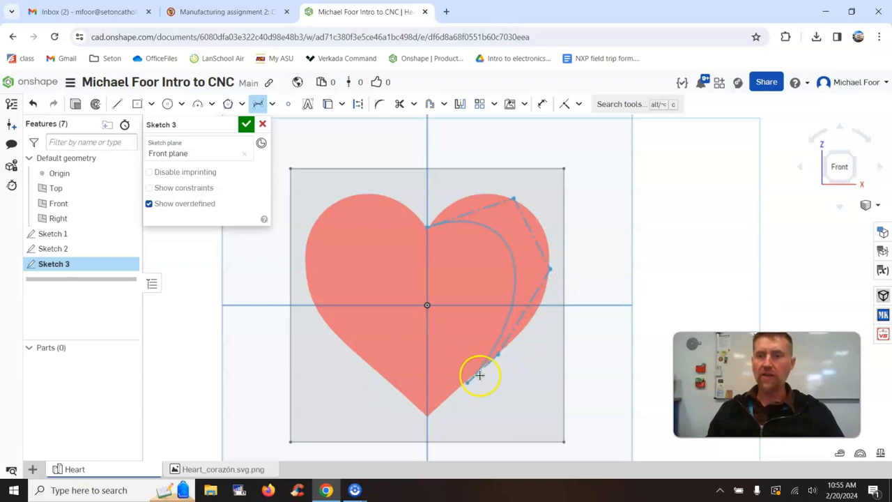
pyautogui.click(426, 416)
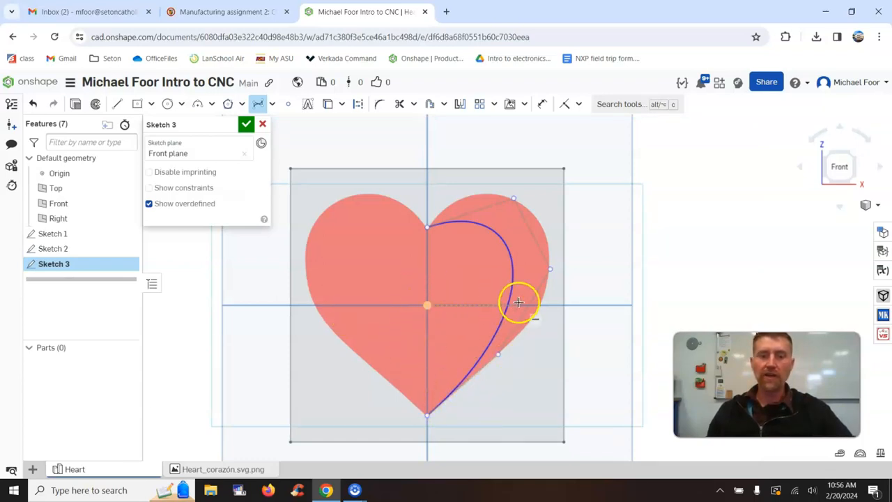
pyautogui.press('Escape')
# Adjust the Bezier curve's three middle control points so the curve follows the right outline of the heart image.
pyautogui.scroll(-4, 541, 307)
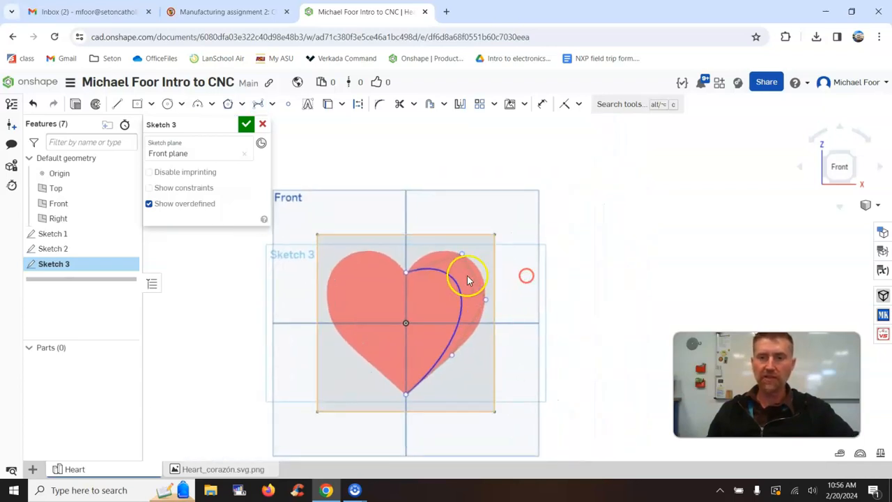
pyautogui.scroll(2, 466, 275)
pyautogui.moveTo(477, 229); pyautogui.dragTo(470, 191)
pyautogui.click(488, 307)
pyautogui.moveTo(486, 309); pyautogui.dragTo(562, 313)
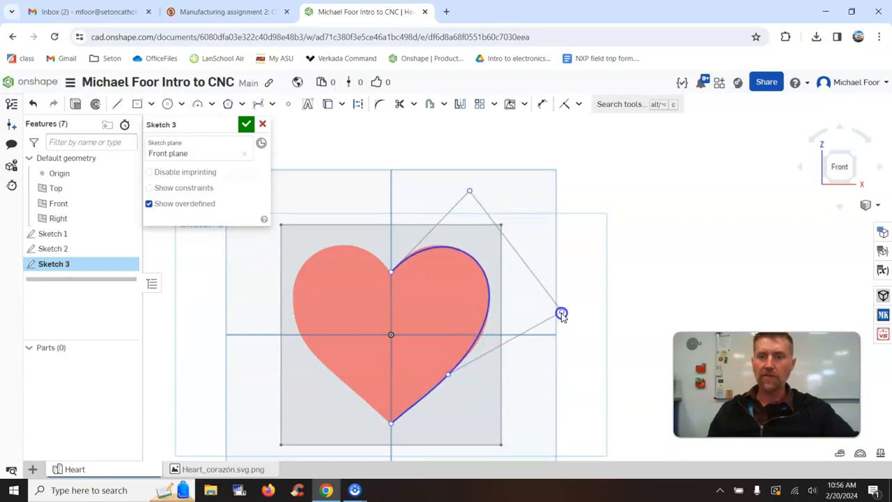
pyautogui.moveTo(452, 375); pyautogui.dragTo(456, 366)
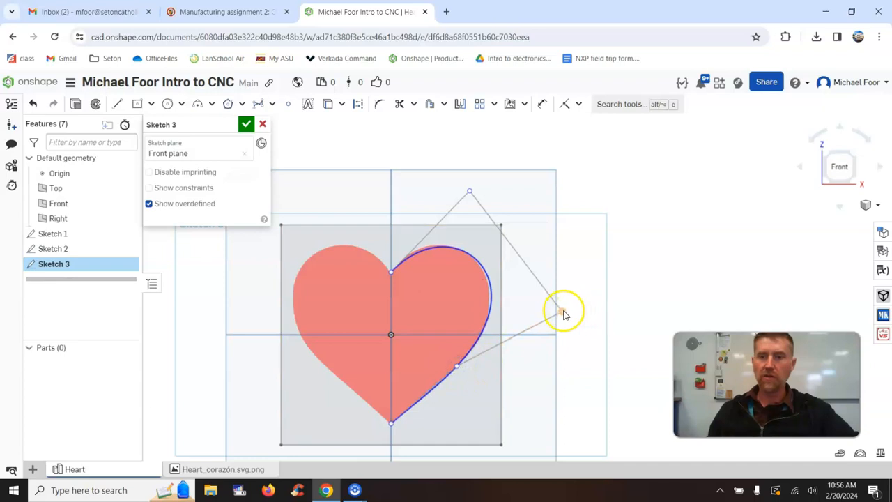
pyautogui.moveTo(559, 311); pyautogui.dragTo(557, 311)
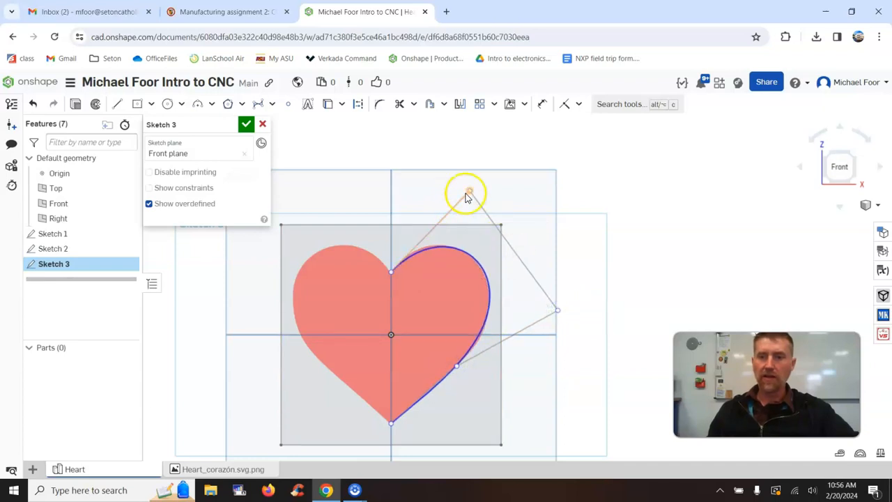
pyautogui.moveTo(460, 197); pyautogui.dragTo(463, 191)
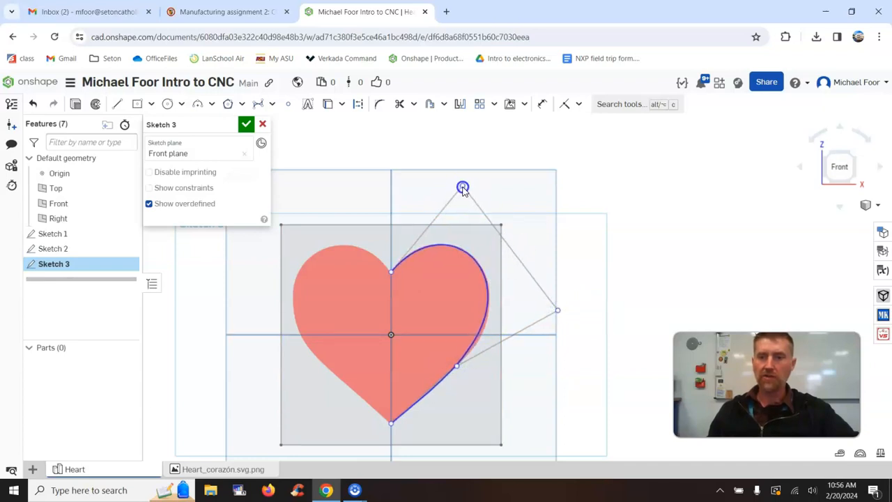
pyautogui.moveTo(559, 311); pyautogui.dragTo(564, 314)
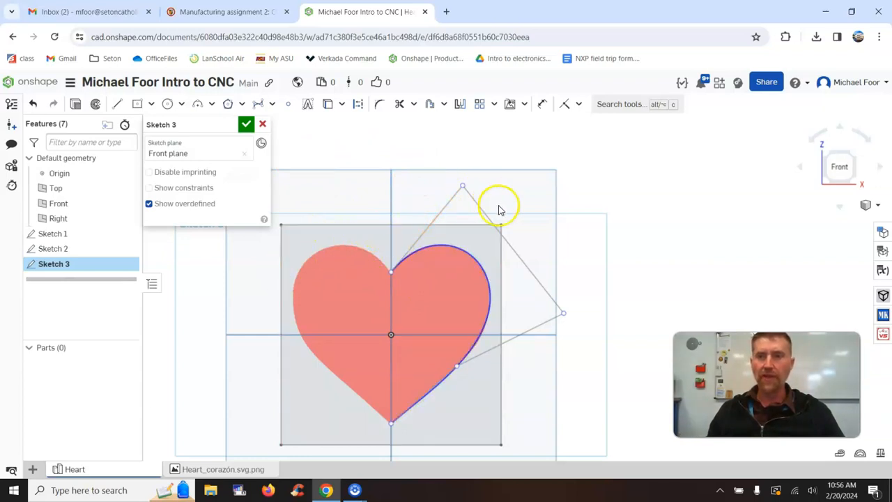
# Mirror the Bezier curve about the vertical Right plane line to complete the heart outline, and finish the sketch.
pyautogui.click(462, 105)
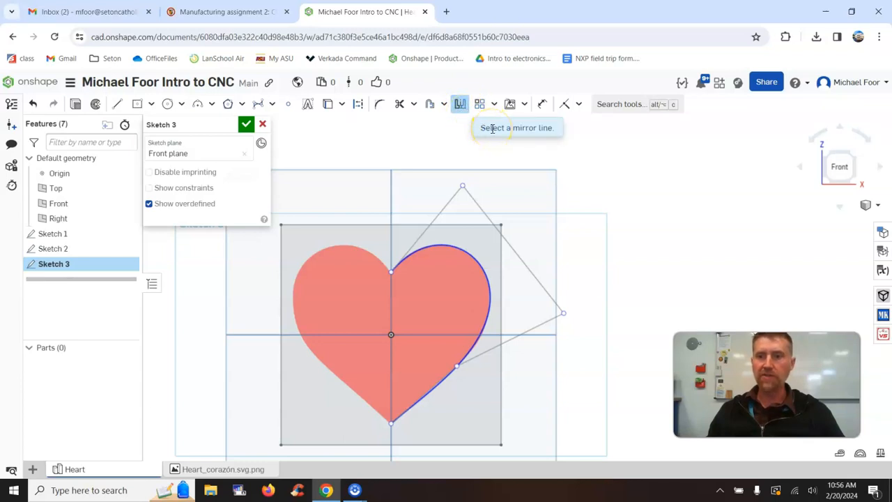
pyautogui.click(391, 198)
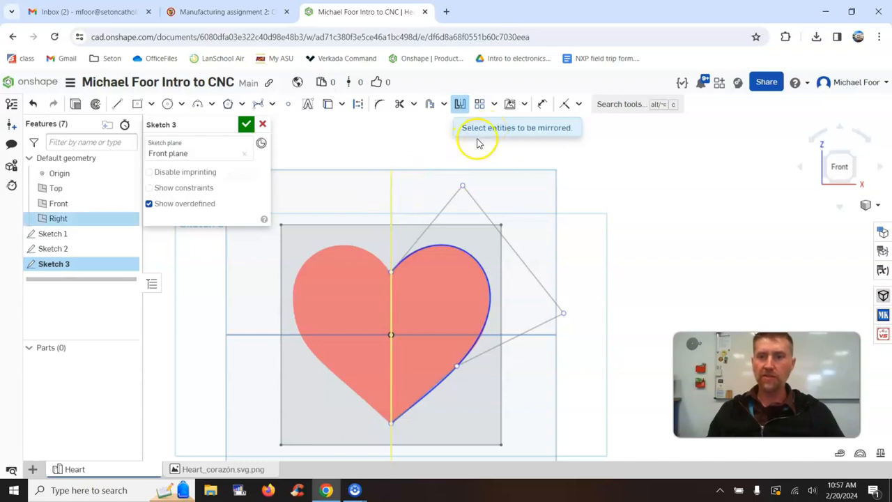
pyautogui.click(458, 249)
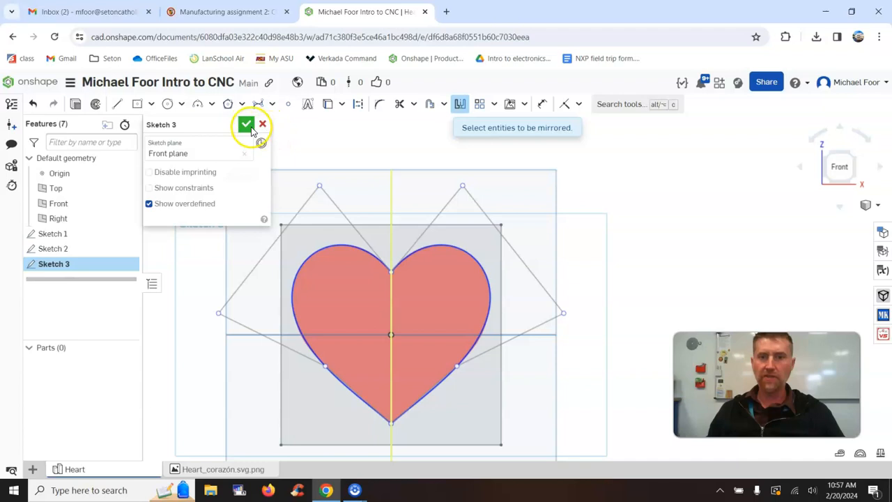
pyautogui.click(244, 125)
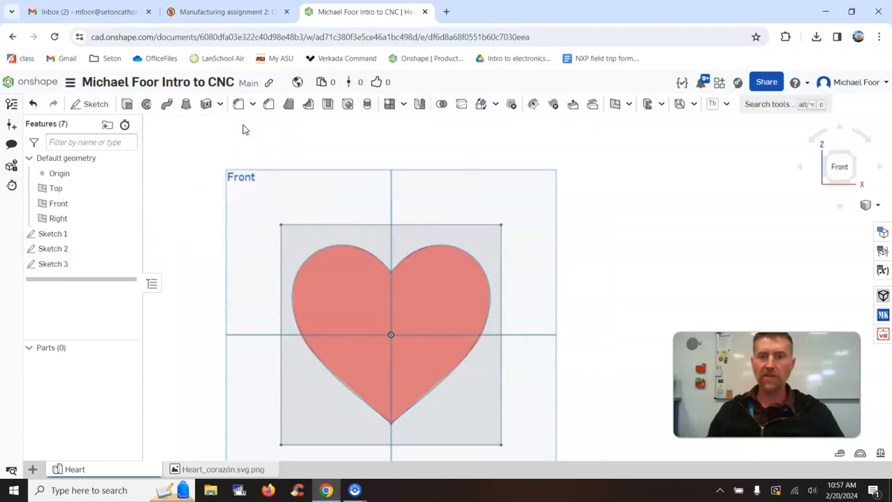
# Hide Sketch 1 and Sketch 2, and inspect the remaining heart outline up close at its top notch.
pyautogui.click(128, 234)
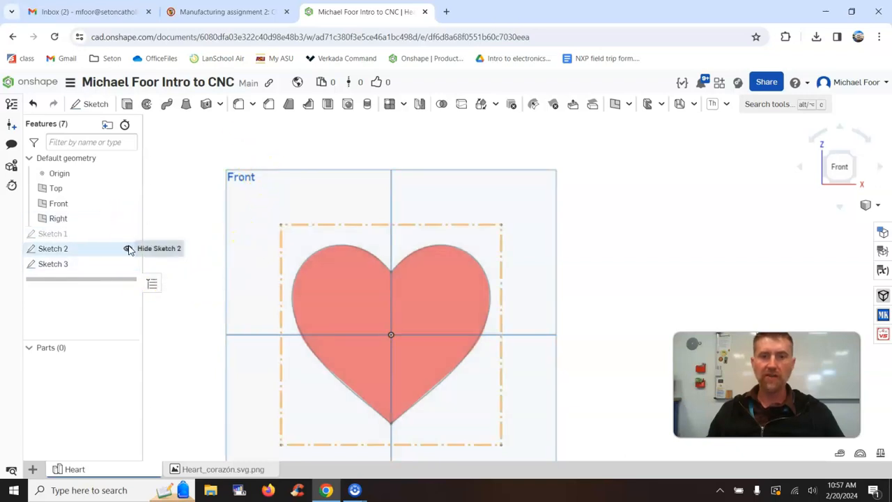
pyautogui.click(128, 249)
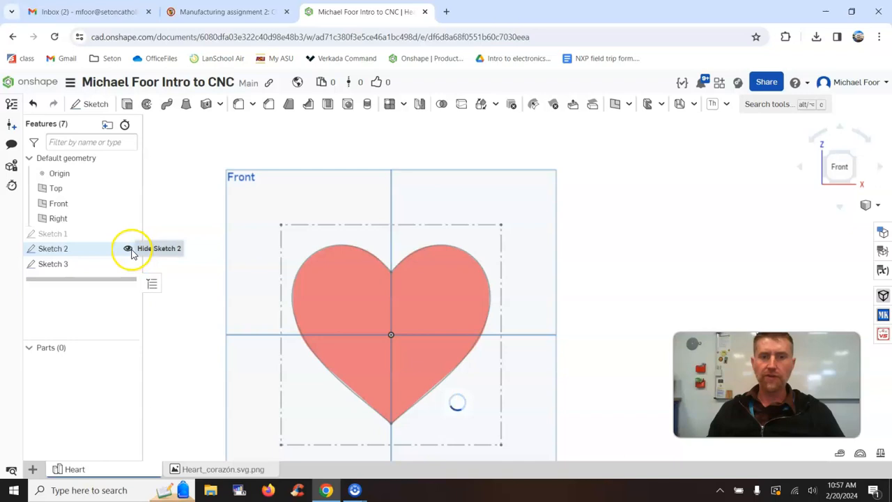
pyautogui.moveTo(189, 296); pyautogui.dragTo(191, 274, button='right')
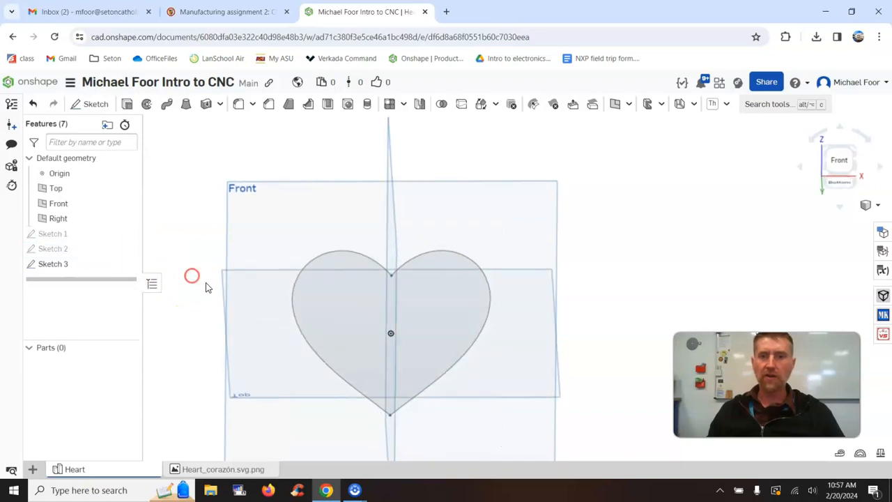
pyautogui.scroll(5, 347, 330)
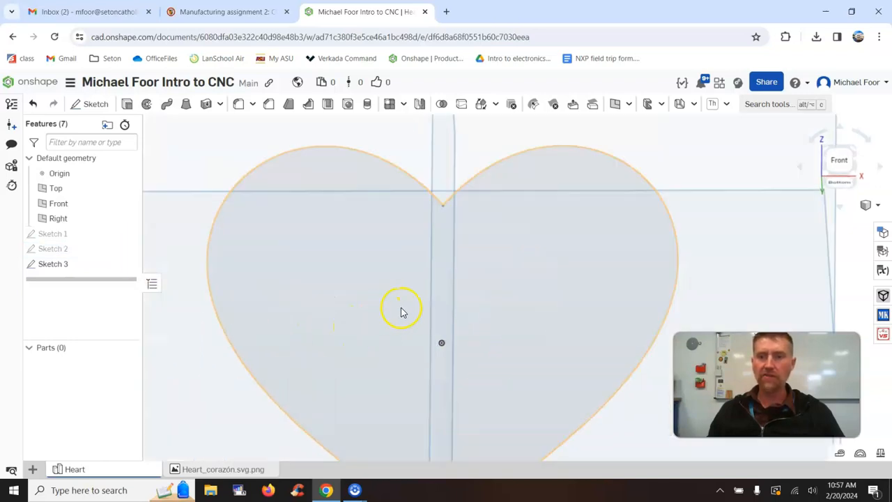
pyautogui.scroll(-4, 401, 312)
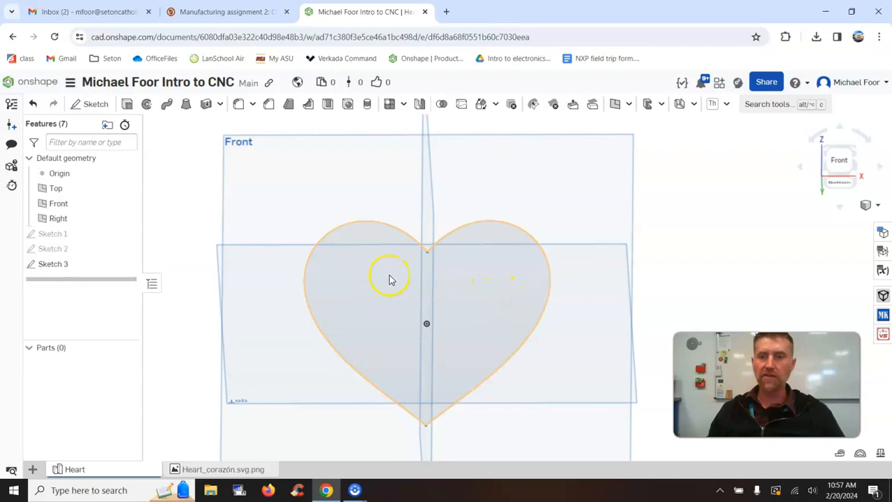
pyautogui.scroll(5, 428, 252)
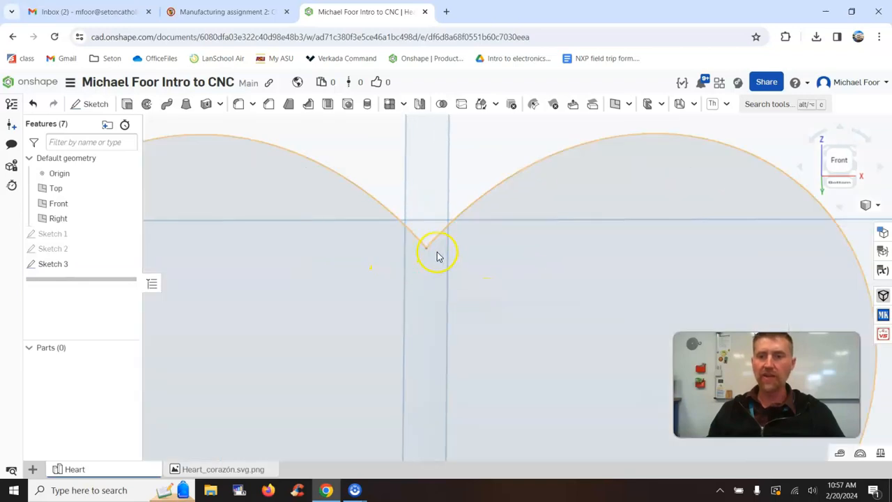
pyautogui.scroll(-6, 428, 254)
pyautogui.moveTo(471, 300); pyautogui.dragTo(459, 280, button='middle')
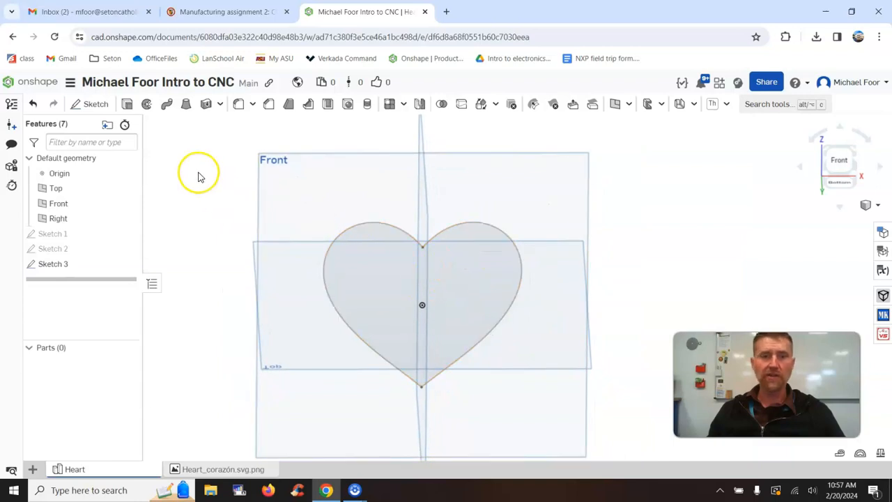
# Extrude the heart region of Sketch 3 as a new blind solid with a depth of 0.25 in.
pyautogui.click(127, 104)
pyautogui.click(356, 304)
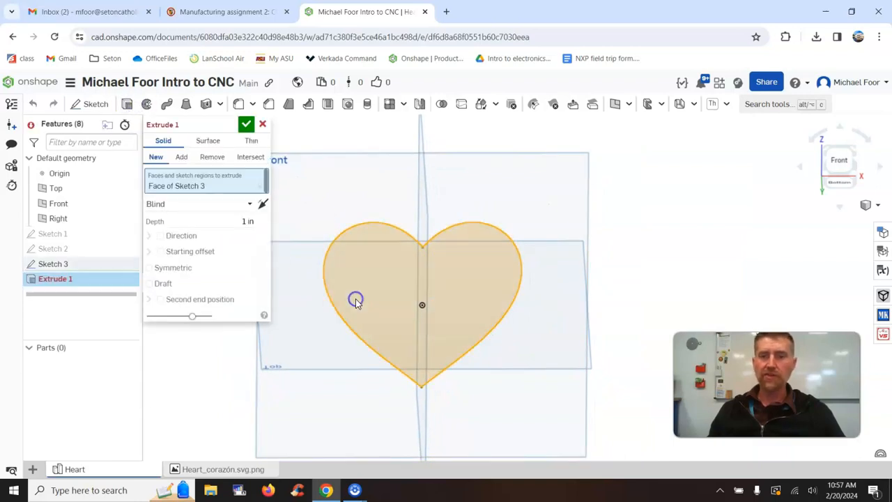
pyautogui.click(249, 220)
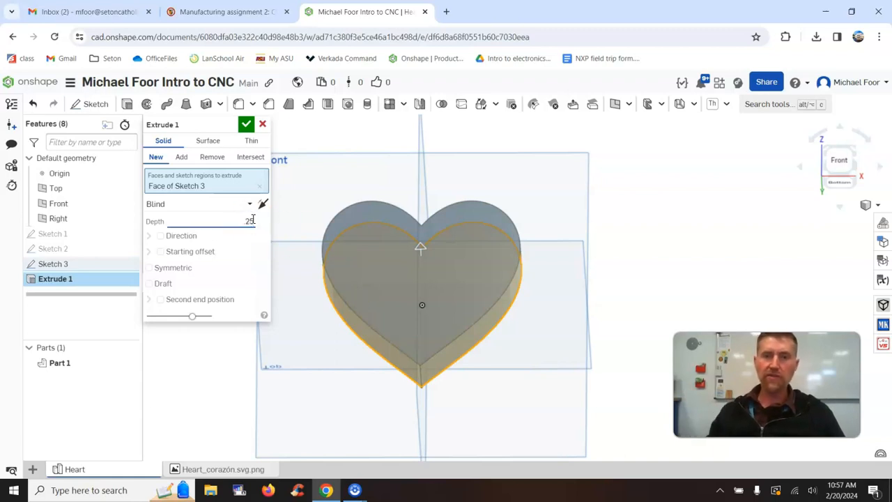
pyautogui.click(246, 125)
pyautogui.scroll(5, 372, 367)
pyautogui.moveTo(391, 307); pyautogui.dragTo(371, 346, button='right')
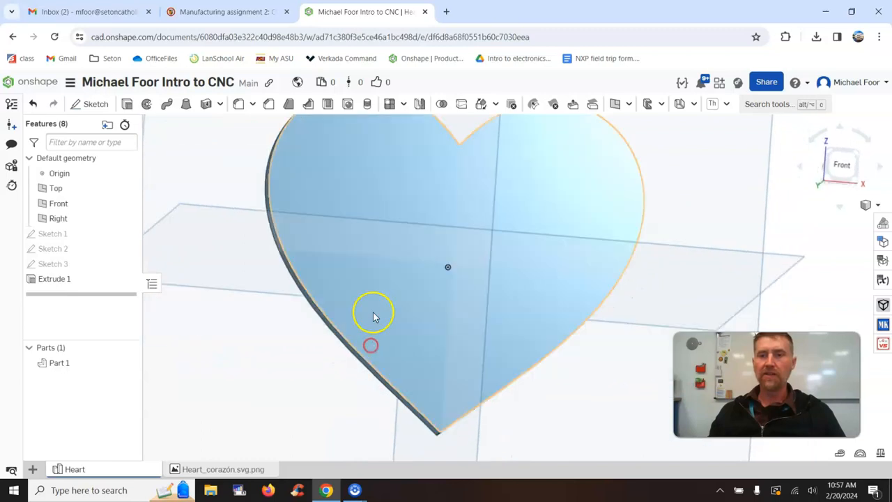
pyautogui.scroll(-5, 418, 281)
pyautogui.click(842, 163)
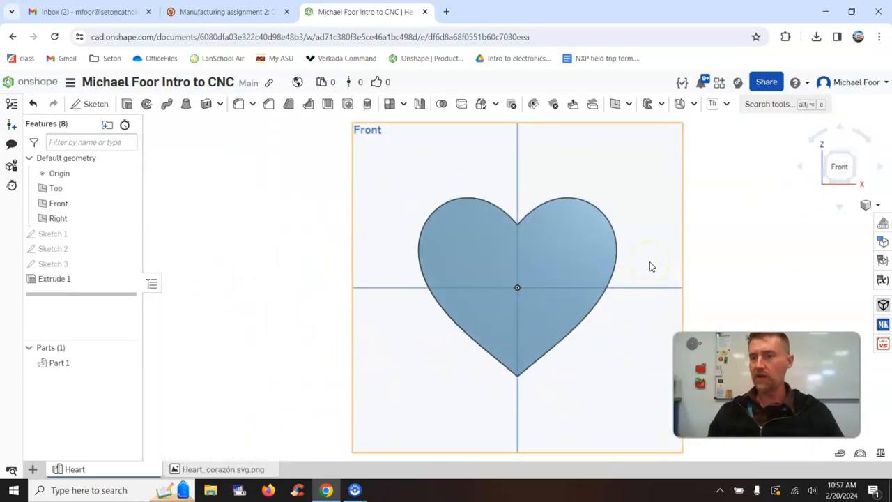
pyautogui.moveTo(634, 284); pyautogui.dragTo(548, 291, button='middle')
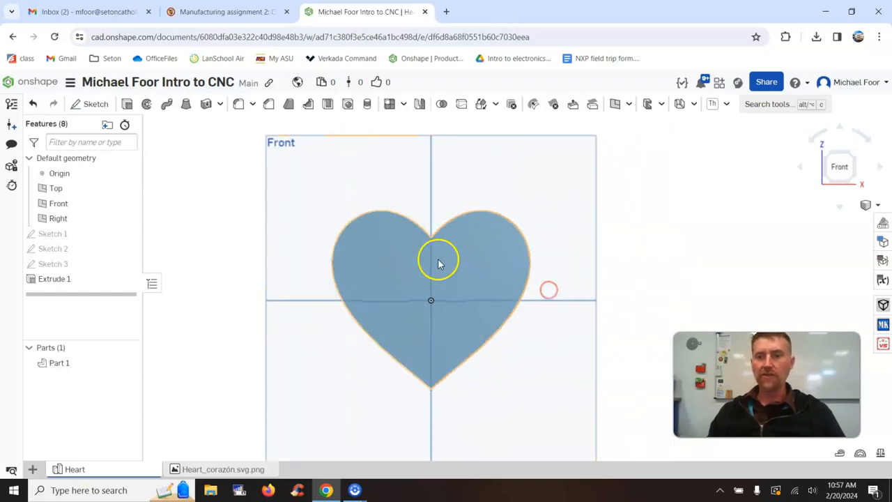
pyautogui.click(473, 287)
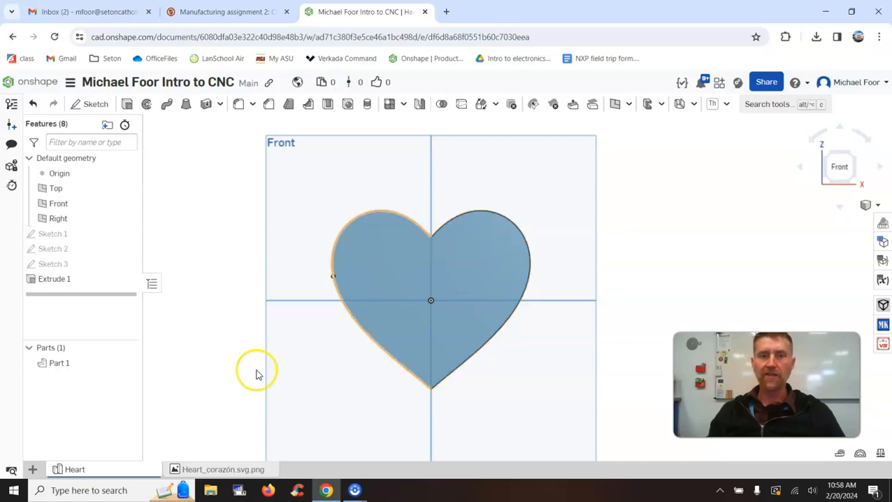
# Open the Onshape App Store from the document's applications and browse the featured apps.
pyautogui.click(33, 469)
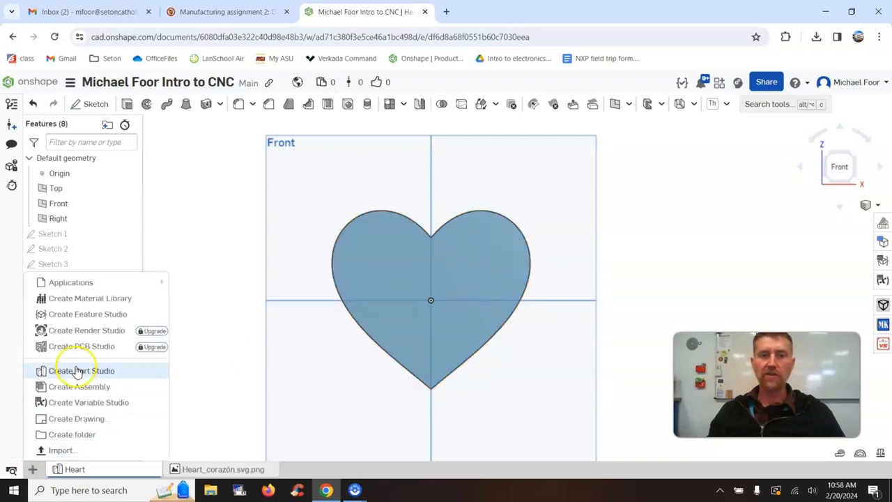
pyautogui.moveTo(91, 290)
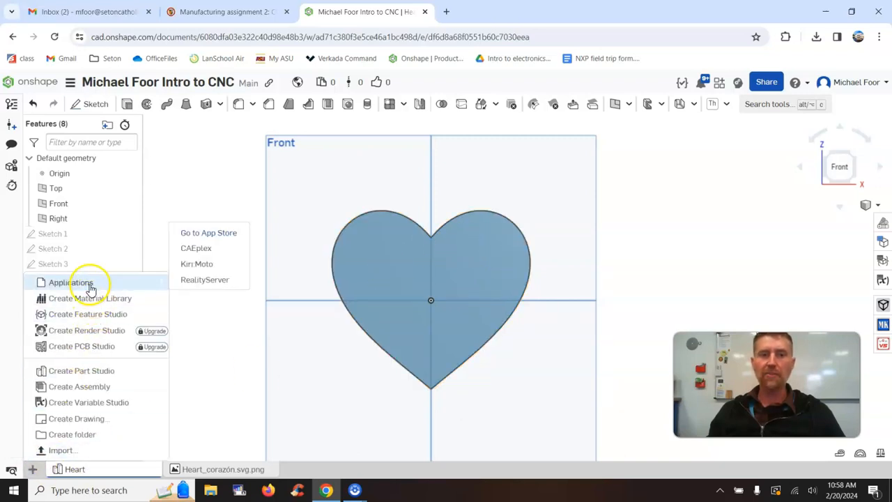
pyautogui.click(206, 235)
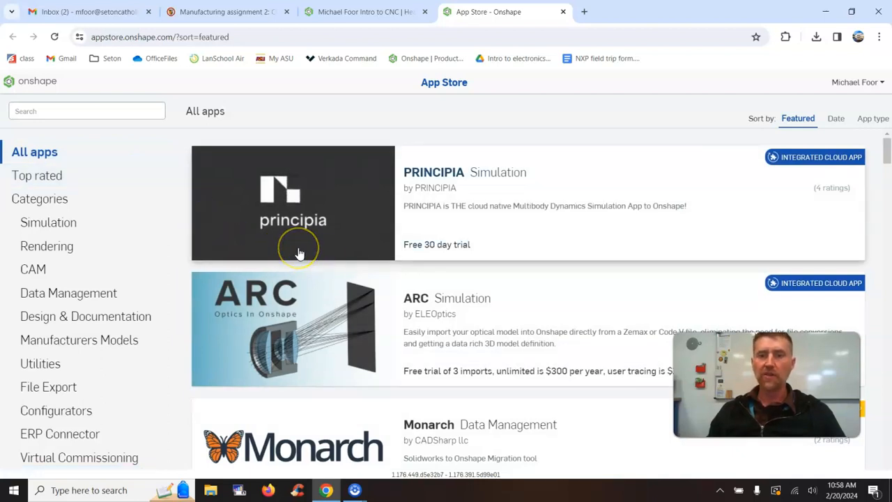
pyautogui.scroll(-5, 299, 253)
pyautogui.scroll(-2, 298, 253)
pyautogui.scroll(6, 299, 253)
# Search the App Store for "kiri moto".
pyautogui.click(118, 111)
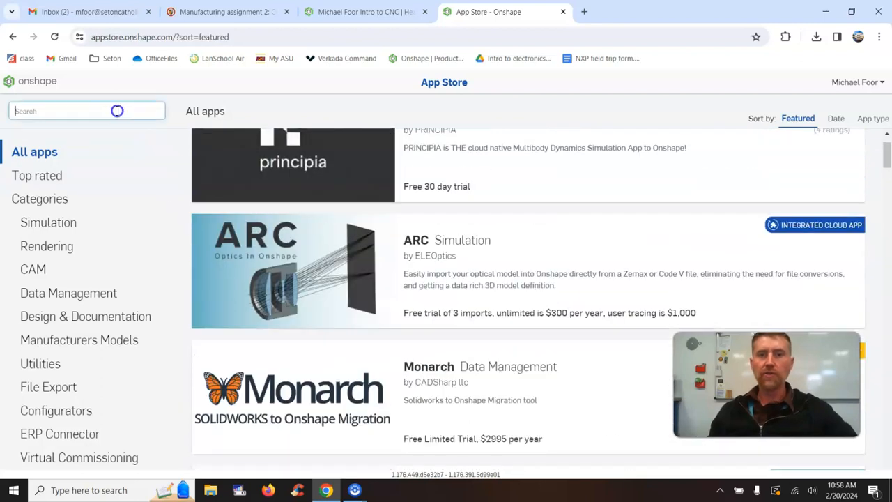
pyautogui.write('kiri mod')
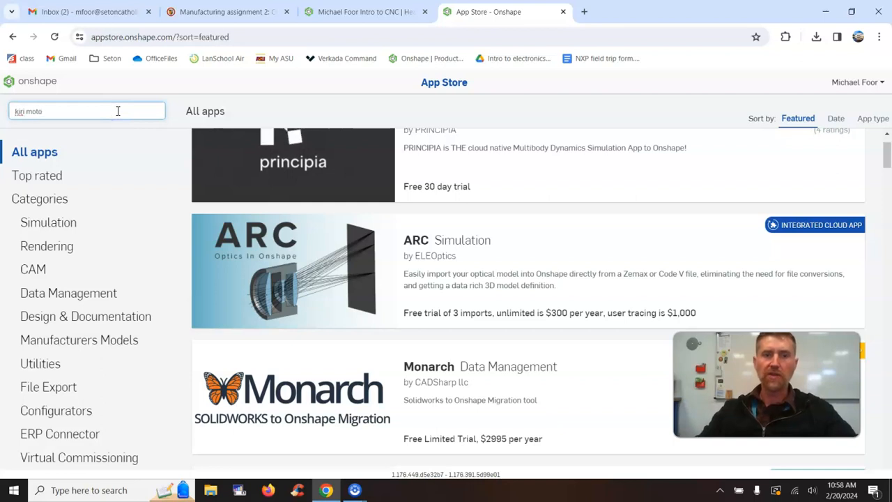
pyautogui.scroll(1, 230, 231)
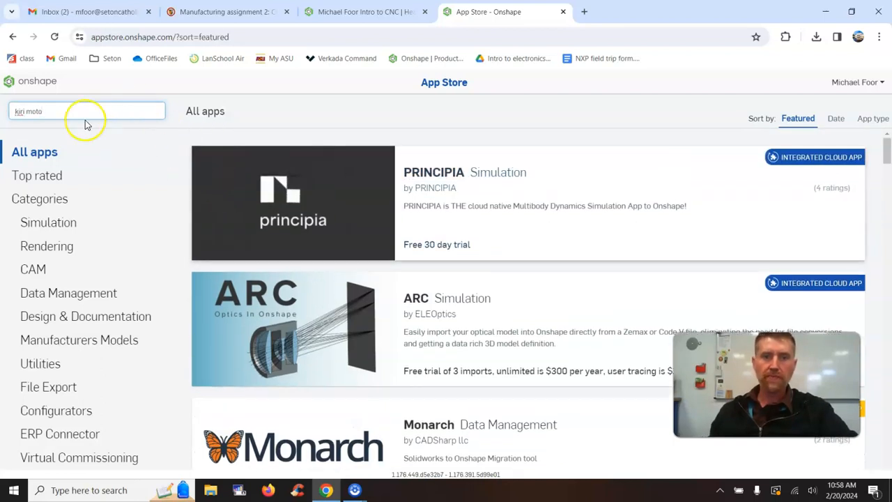
pyautogui.click(74, 111)
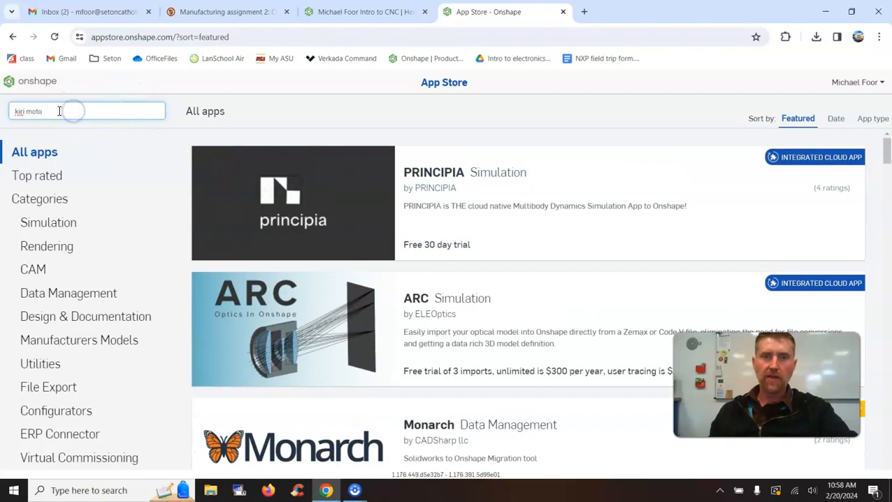
pyautogui.press('Return')
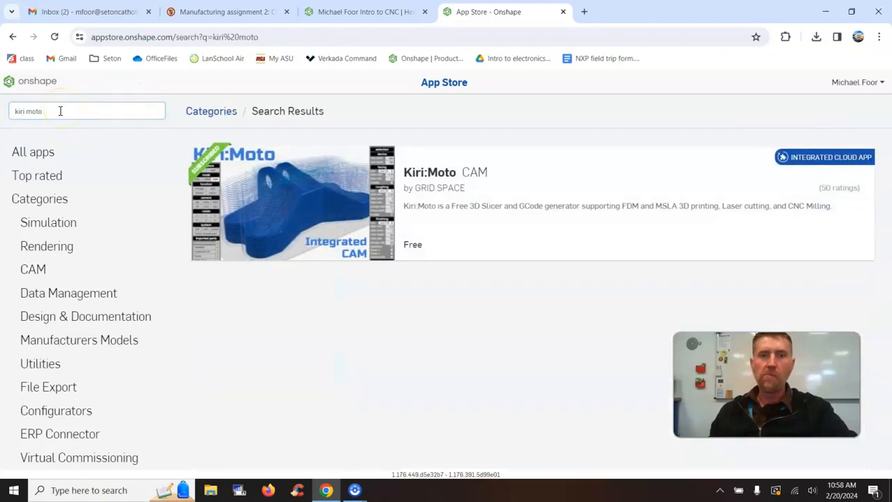
# Open the Kiri:Moto CAM listing and review its description and subscription plan.
pyautogui.click(365, 194)
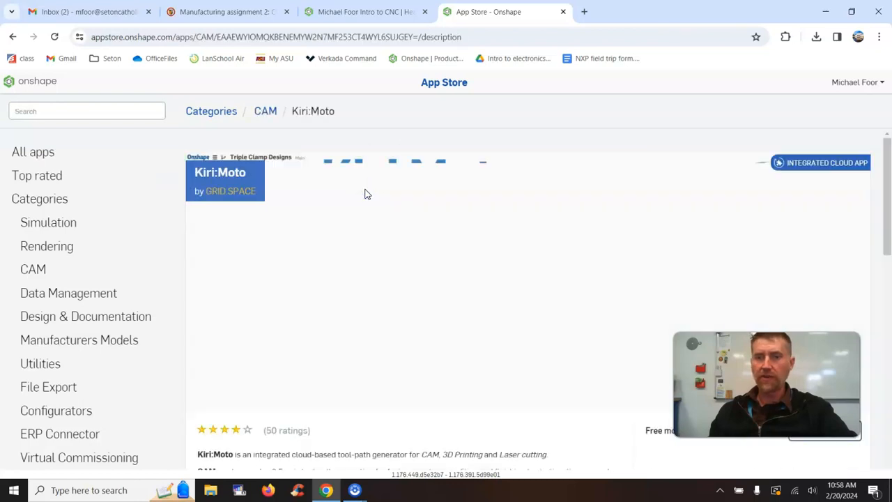
pyautogui.scroll(-4, 506, 221)
pyautogui.scroll(2, 511, 227)
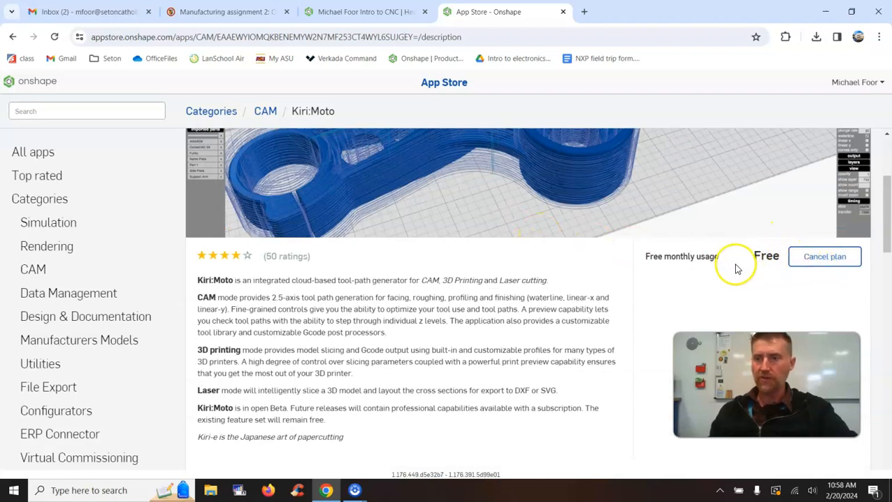
pyautogui.scroll(3, 730, 271)
pyautogui.scroll(-2, 674, 239)
pyautogui.scroll(2, 673, 240)
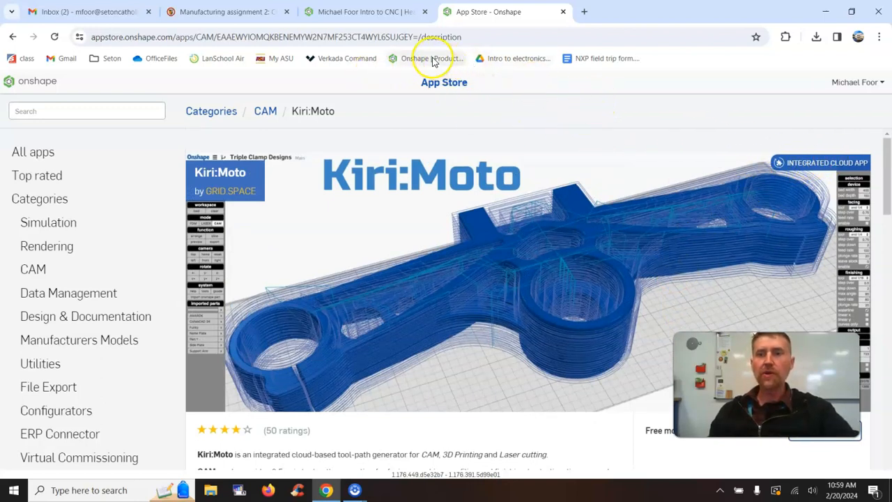
# Return to the Intro to CNC document and reload it, with the heart part shown in the Front view.
pyautogui.click(383, 11)
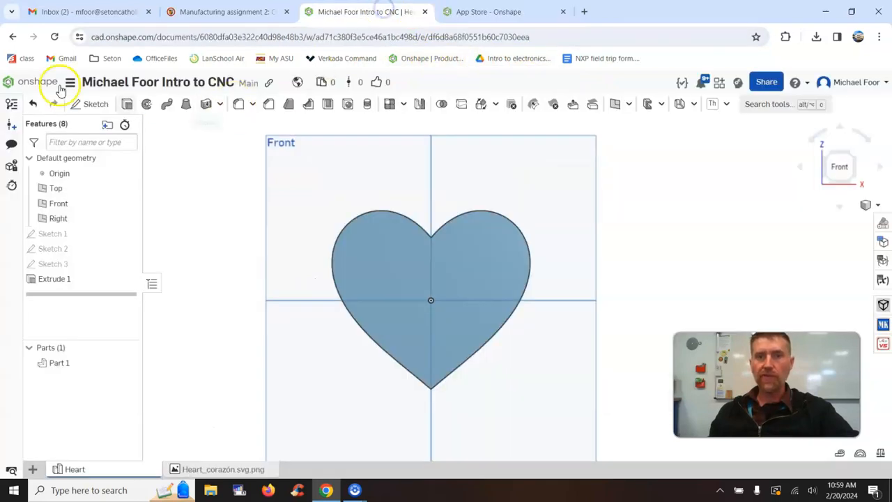
pyautogui.click(55, 39)
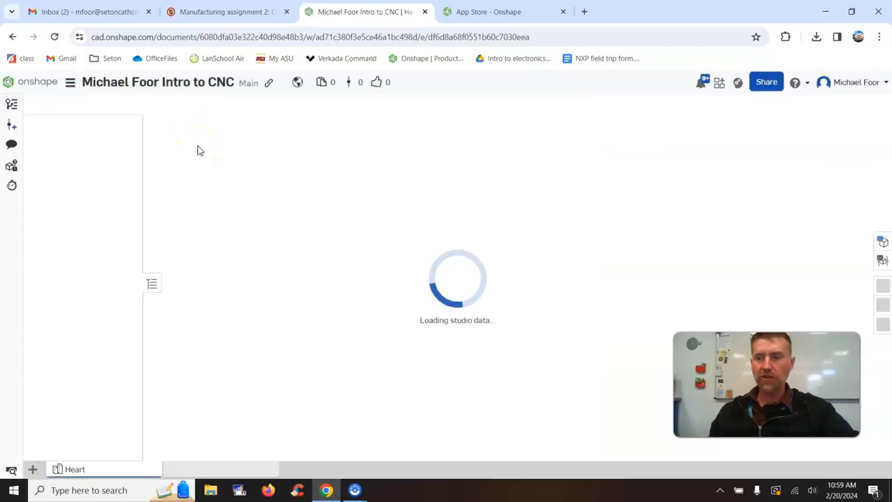
pyautogui.moveTo(309, 244)
pyautogui.mouseDown(button='right')
pyautogui.moveTo(353, 225)
pyautogui.moveTo(339, 250)
pyautogui.mouseUp(button='right')
pyautogui.click(846, 171)
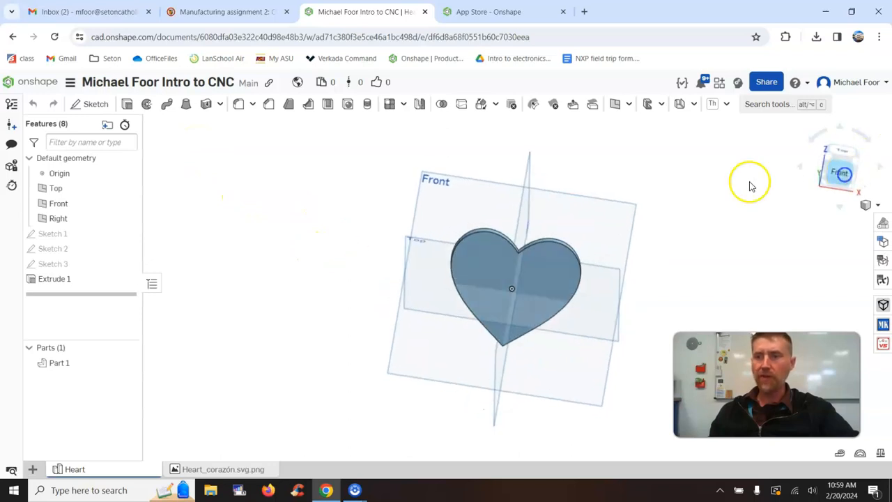
# Add the Kiri:Moto application to the document, and reopen the Intro to CNC document from the documents list to load it.
pyautogui.click(32, 469)
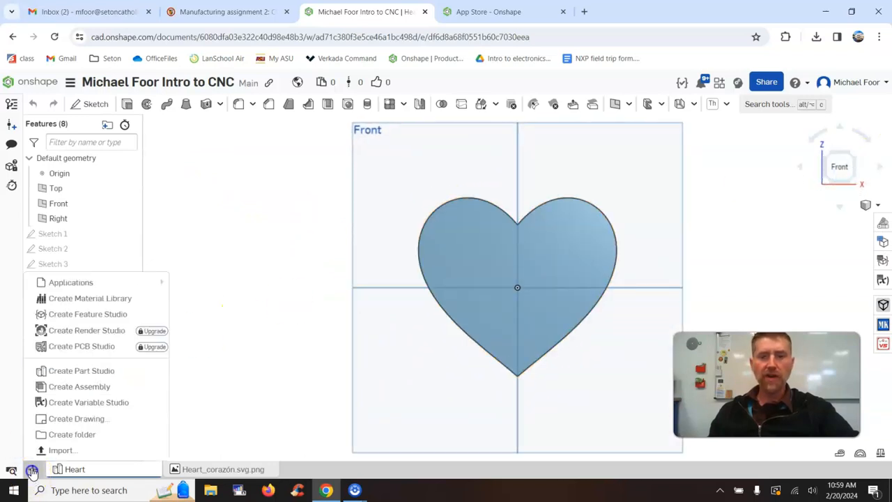
pyautogui.moveTo(69, 290)
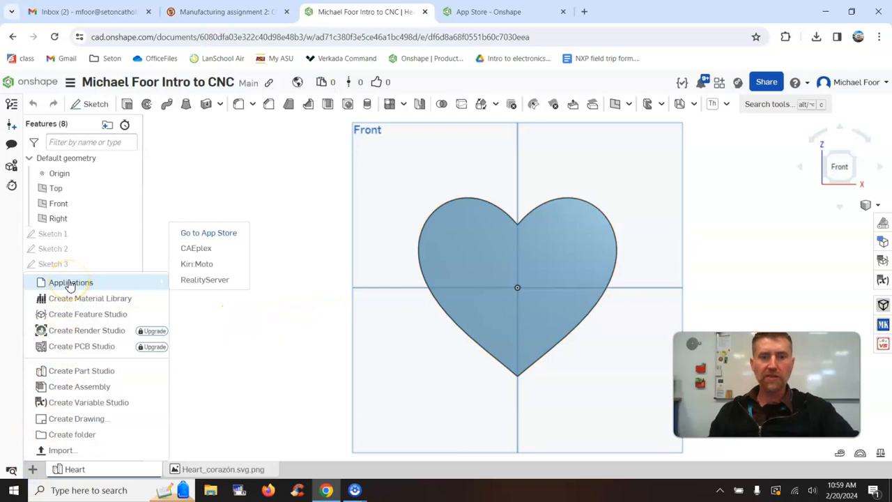
pyautogui.click(202, 265)
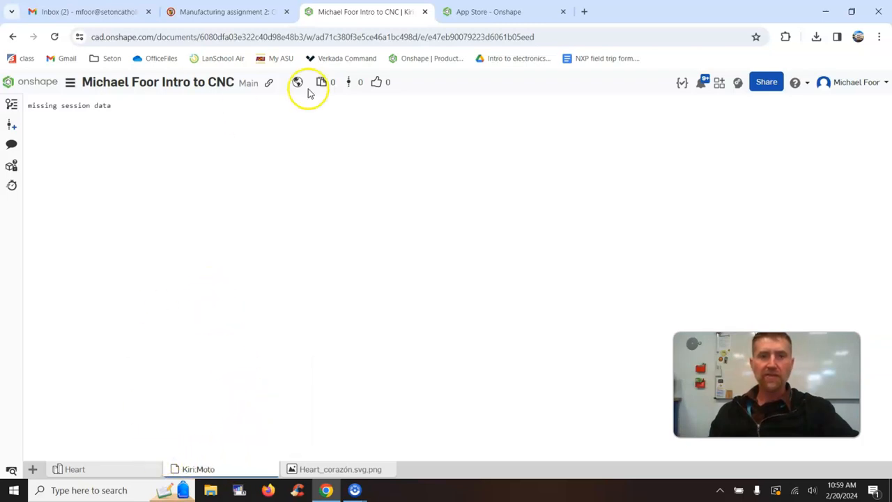
pyautogui.click(31, 83)
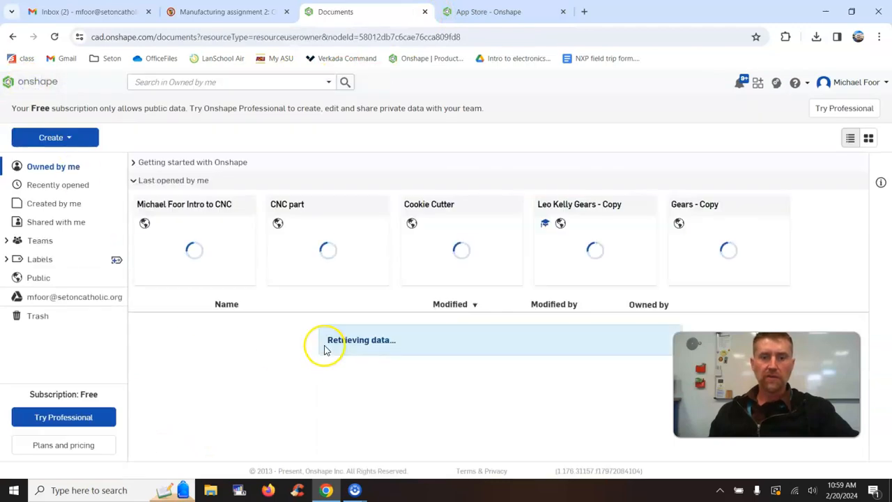
pyautogui.click(195, 247)
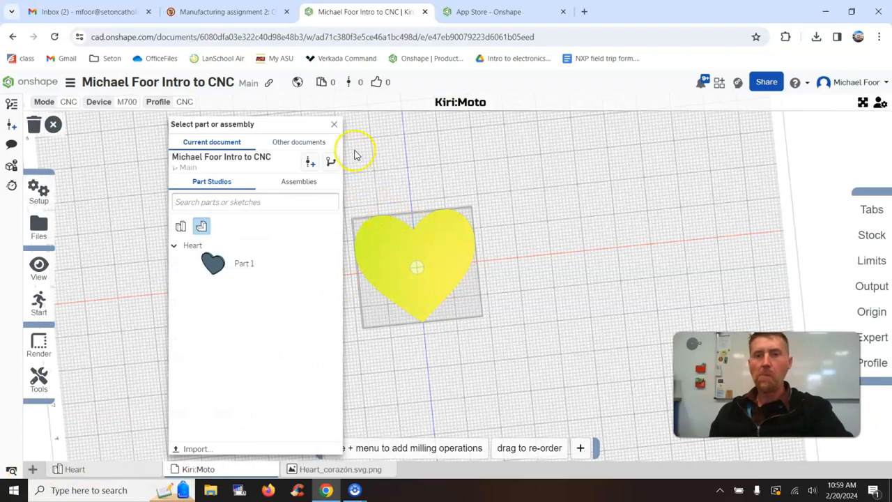
# Dismiss the part or assembly selection and delete the heart from the Kiri:Moto workspace.
pyautogui.click(334, 124)
pyautogui.press('Delete')
pyautogui.moveTo(441, 275); pyautogui.dragTo(408, 261)
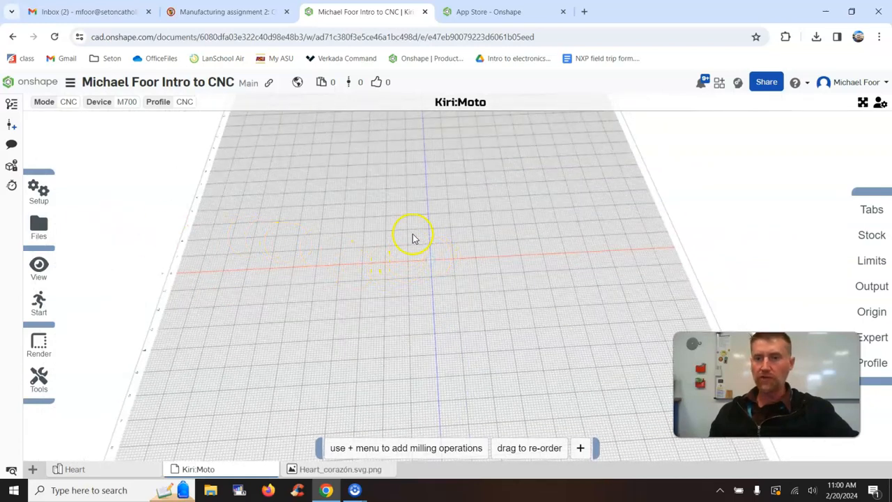
pyautogui.moveTo(493, 290); pyautogui.dragTo(459, 307, button='right')
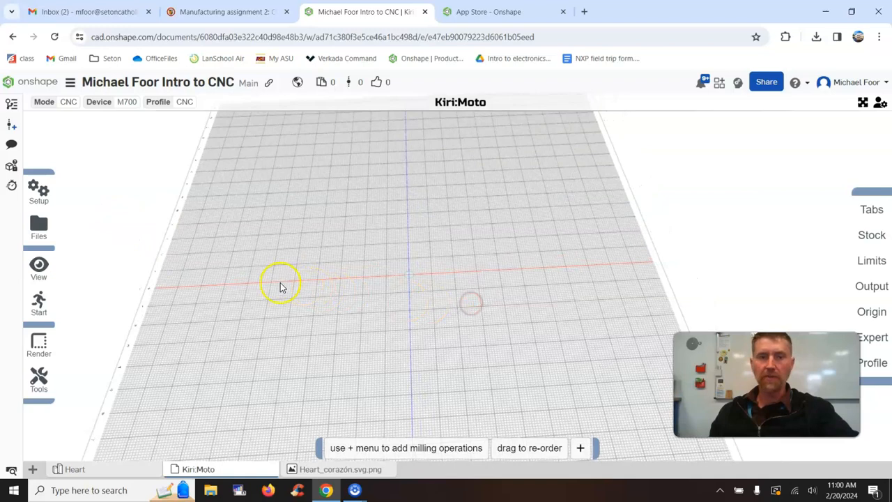
pyautogui.moveTo(258, 246); pyautogui.dragTo(333, 308)
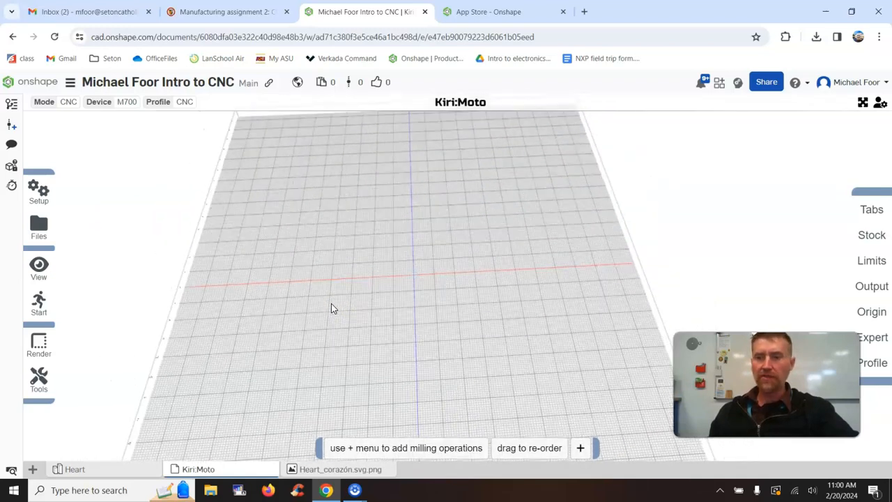
# Review Kiri:Moto's application preferences, including the display units and the Onshape mouse setting.
pyautogui.click(38, 193)
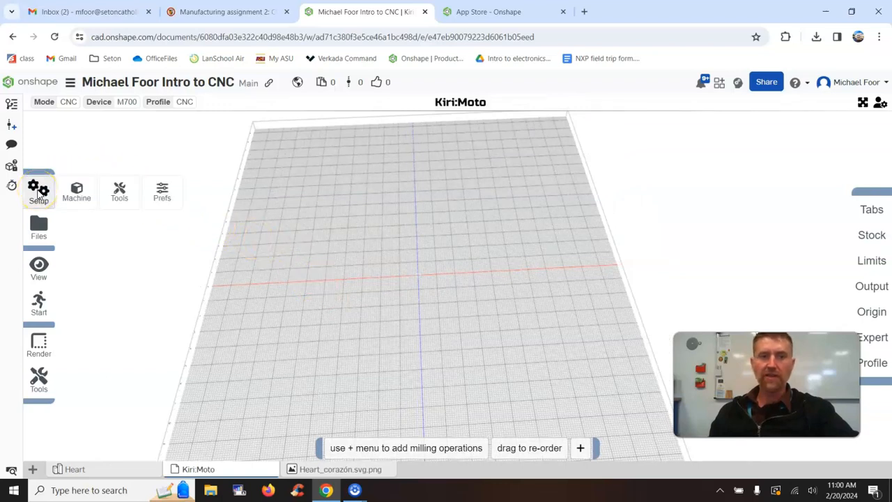
pyautogui.click(161, 194)
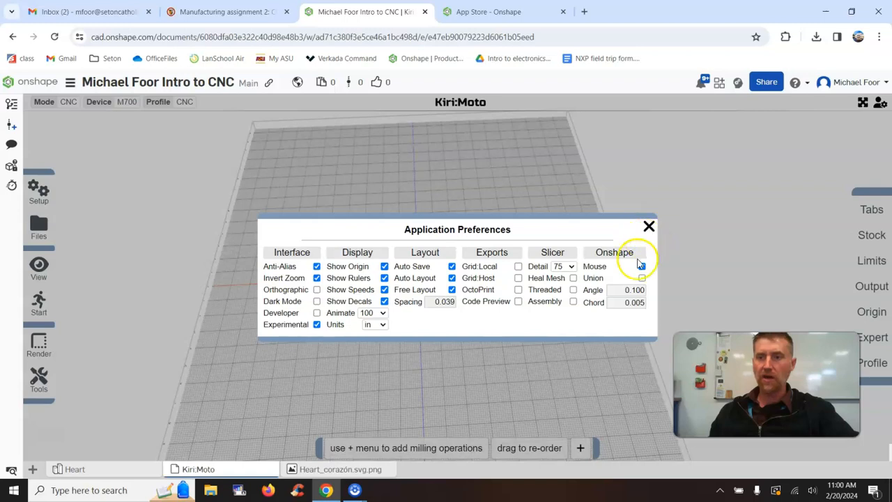
pyautogui.click(649, 226)
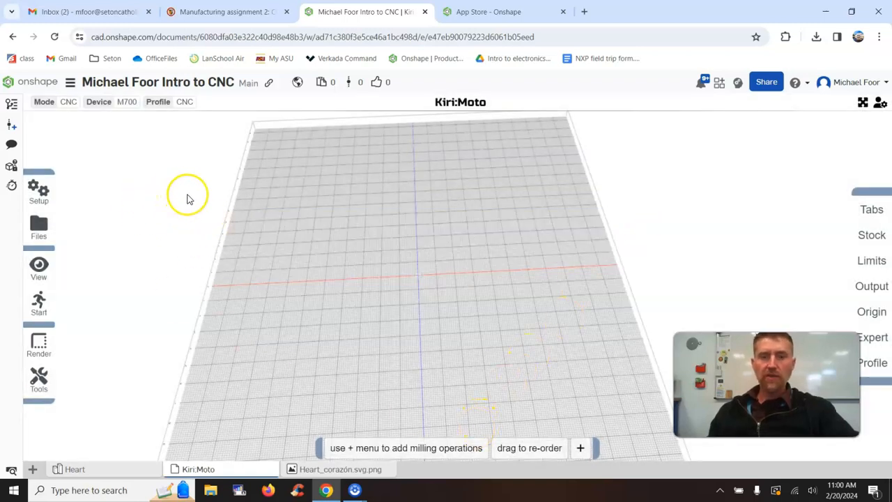
# In the machine setup, choose the CNC device type and select the standard device Any Generic Grbl.
pyautogui.moveTo(42, 190)
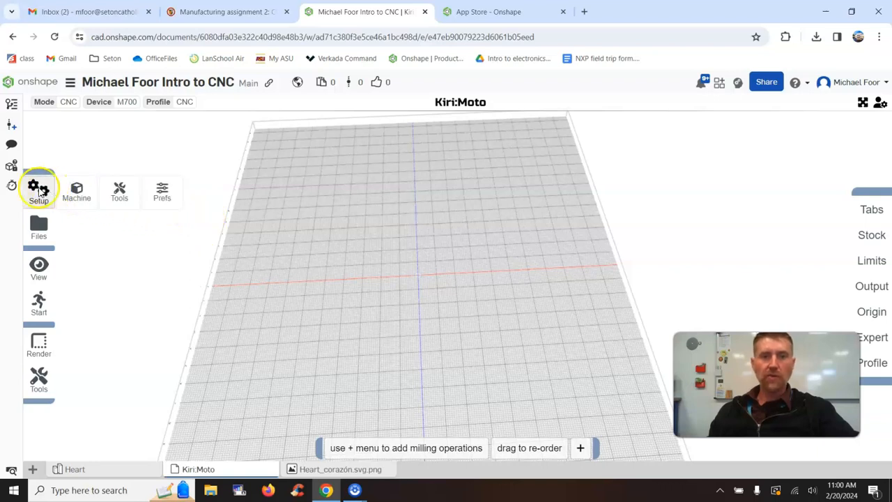
pyautogui.click(76, 193)
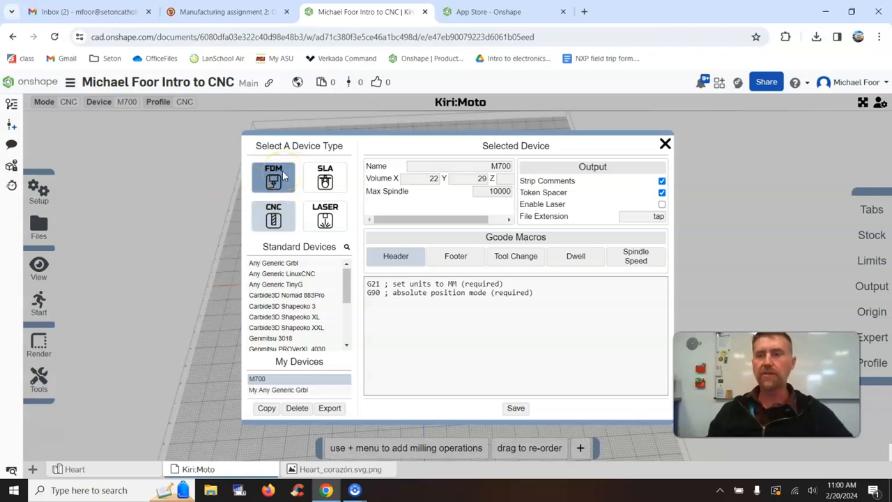
pyautogui.click(273, 221)
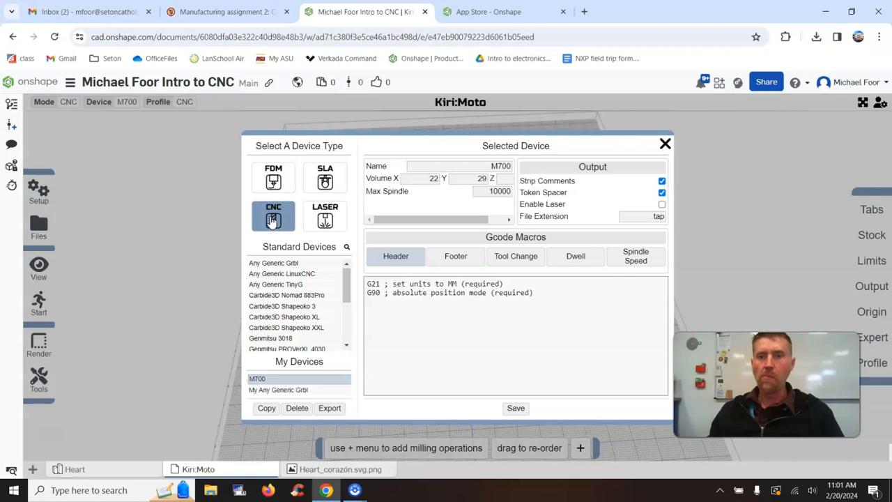
pyautogui.click(286, 266)
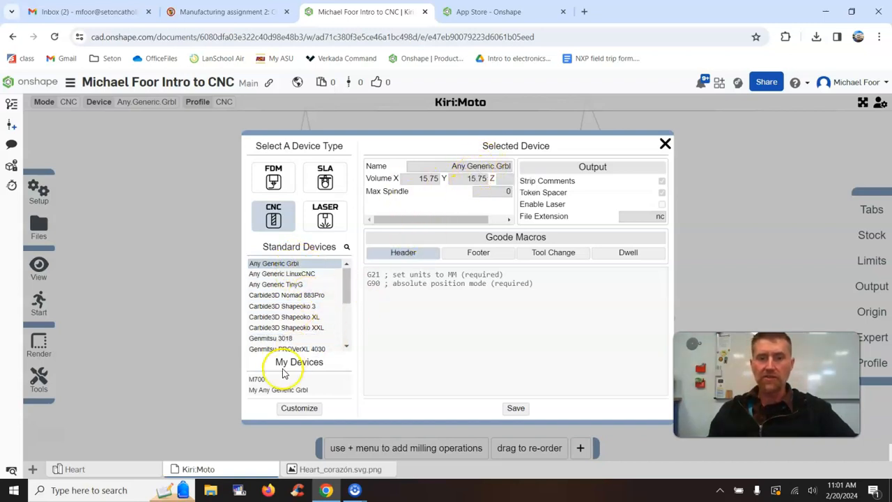
# Switch the machine to the custom M700 device, review its build volume and output file extension, and save it.
pyautogui.click(260, 379)
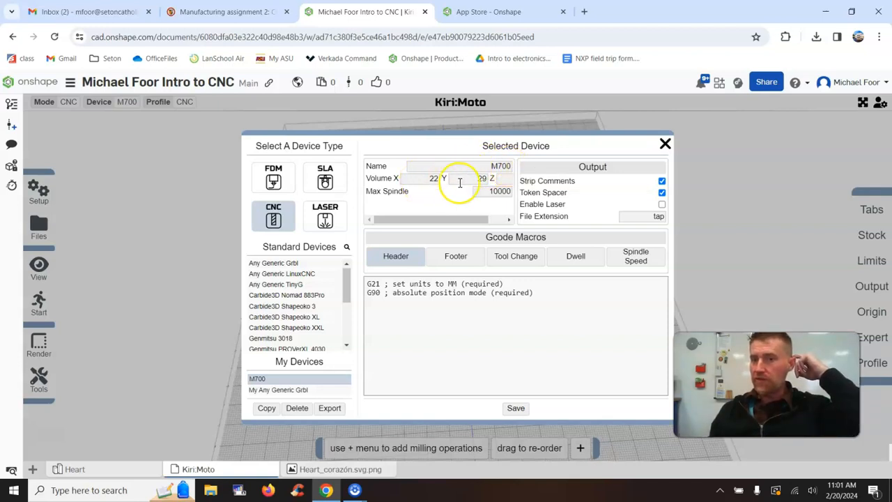
pyautogui.moveTo(464, 222); pyautogui.dragTo(499, 219)
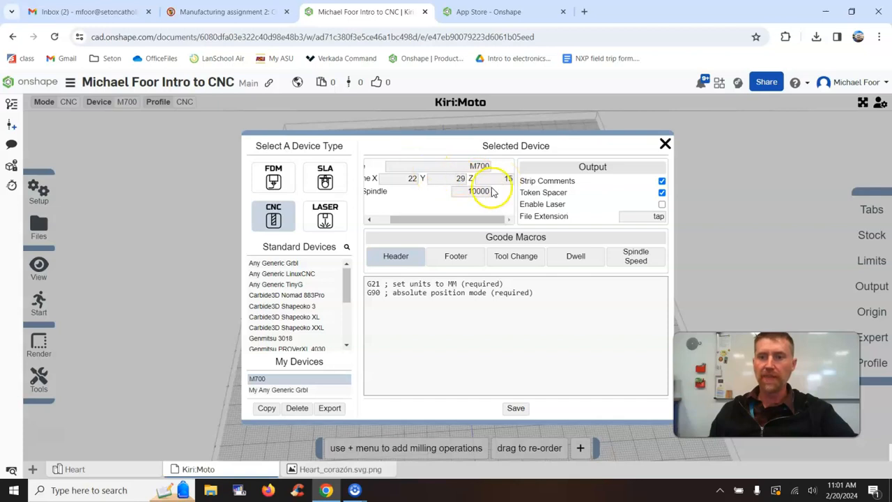
pyautogui.moveTo(455, 219); pyautogui.dragTo(438, 221)
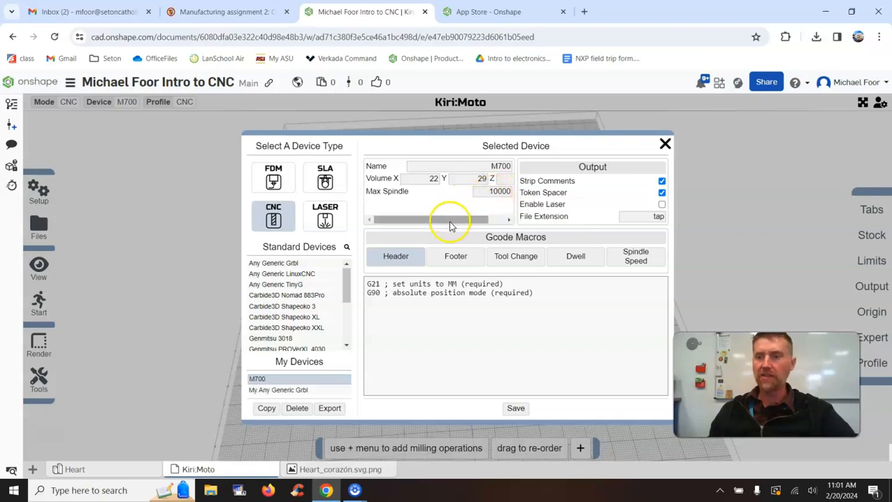
pyautogui.moveTo(450, 225)
pyautogui.mouseDown()
pyautogui.moveTo(472, 221)
pyautogui.moveTo(456, 221)
pyautogui.mouseUp()
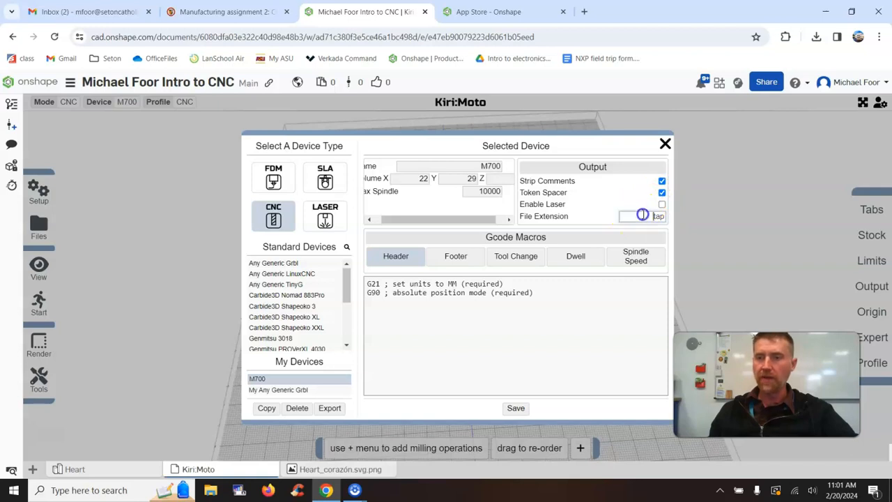
pyautogui.click(675, 213)
pyautogui.moveTo(38, 187)
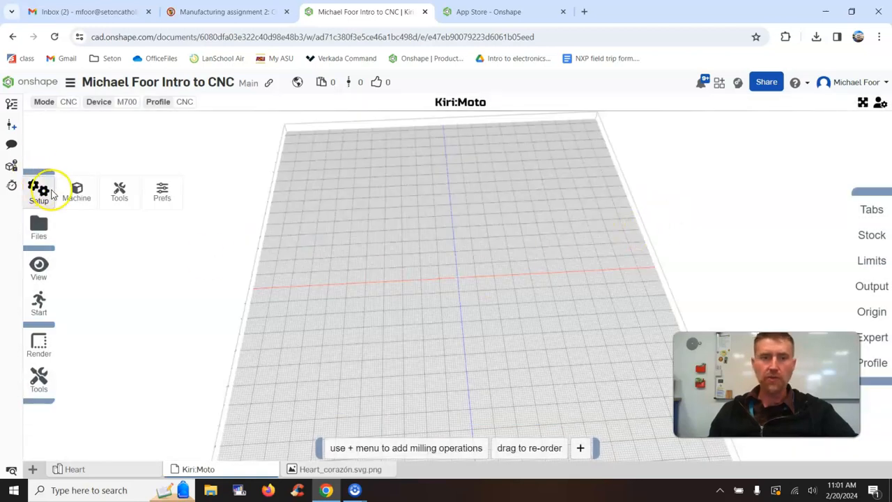
pyautogui.click(76, 186)
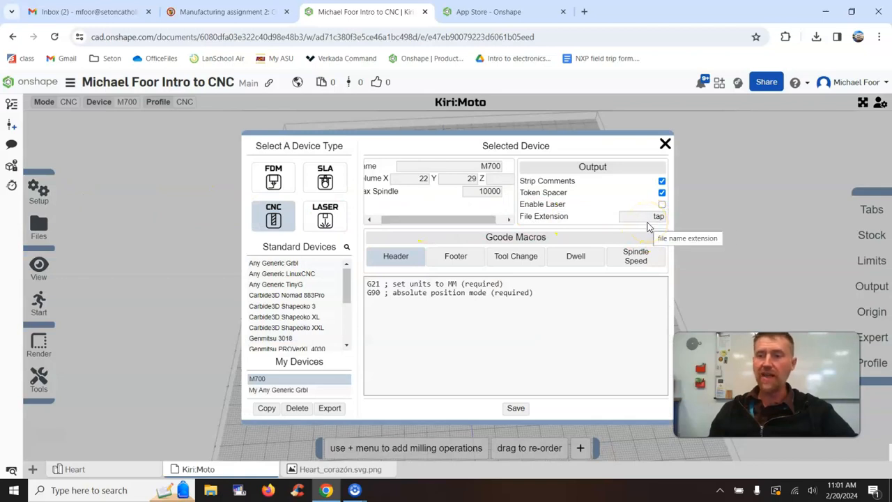
pyautogui.click(646, 256)
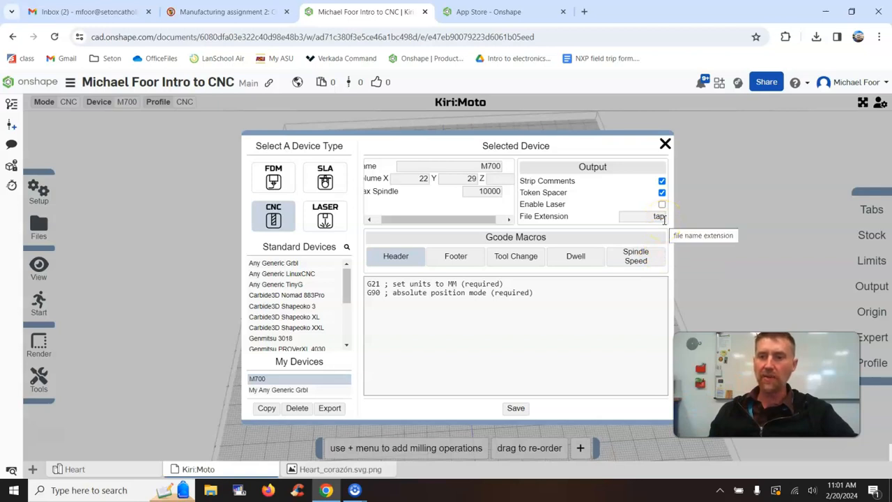
pyautogui.click(516, 408)
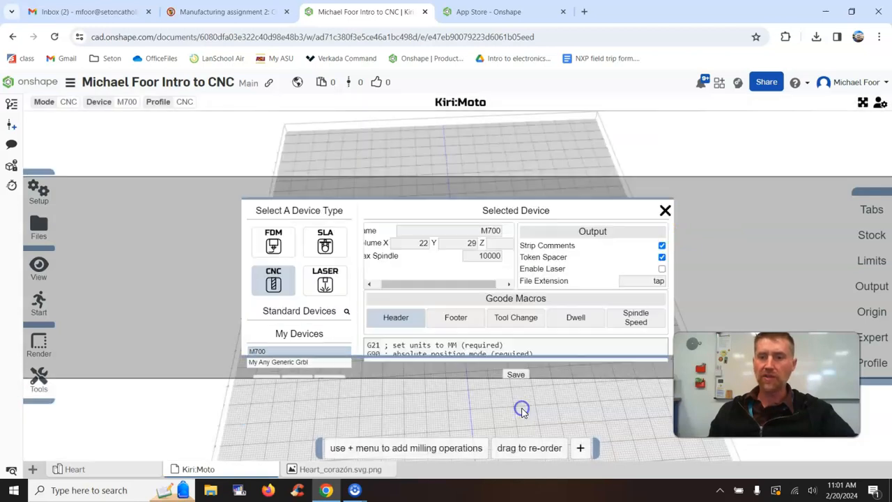
# Import Part 1 from the Heart part studio of the current document into the CNC workspace.
pyautogui.scroll(-5, 507, 310)
pyautogui.scroll(2, 507, 310)
pyautogui.scroll(-3, 449, 297)
pyautogui.scroll(3, 460, 298)
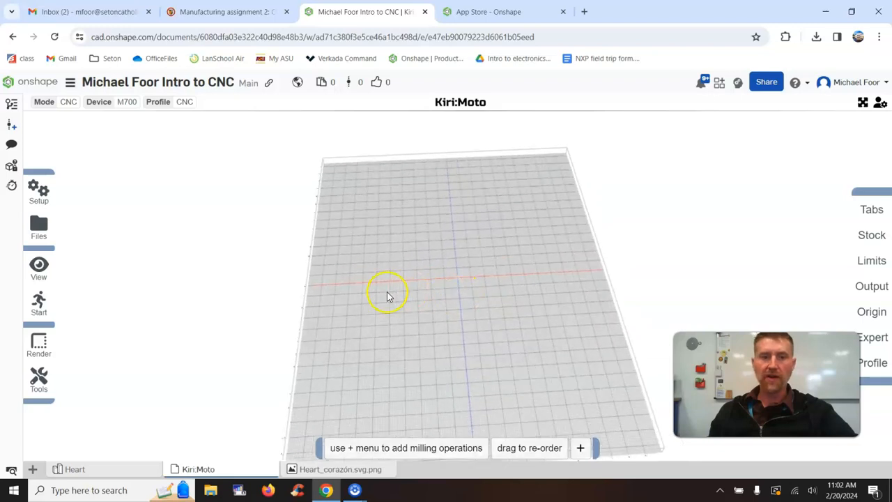
pyautogui.moveTo(38, 226)
pyautogui.click(119, 226)
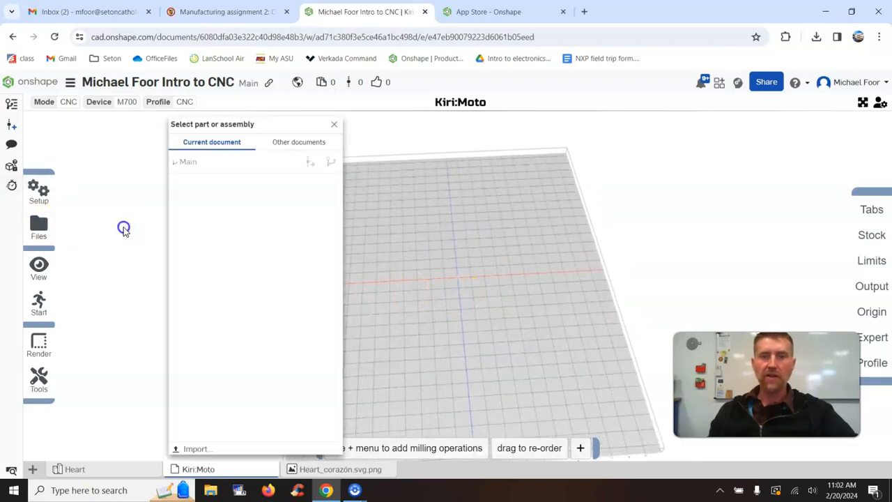
pyautogui.click(222, 263)
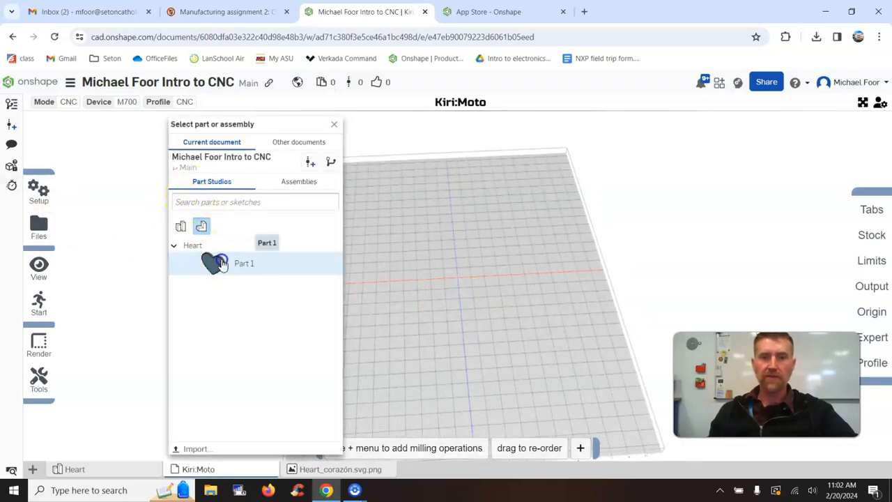
# Rotate the heart about the X axis until it lies flat on the bed, and close the rotation settings.
pyautogui.moveTo(400, 283); pyautogui.dragTo(581, 278)
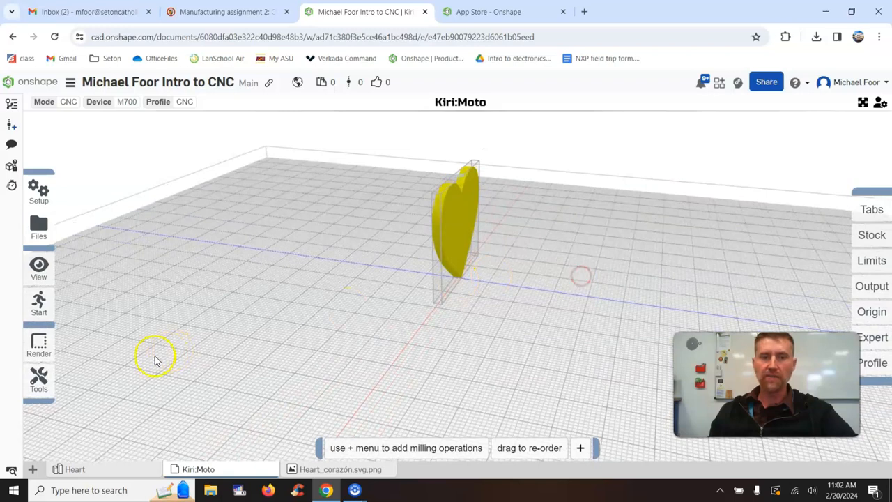
pyautogui.moveTo(46, 376)
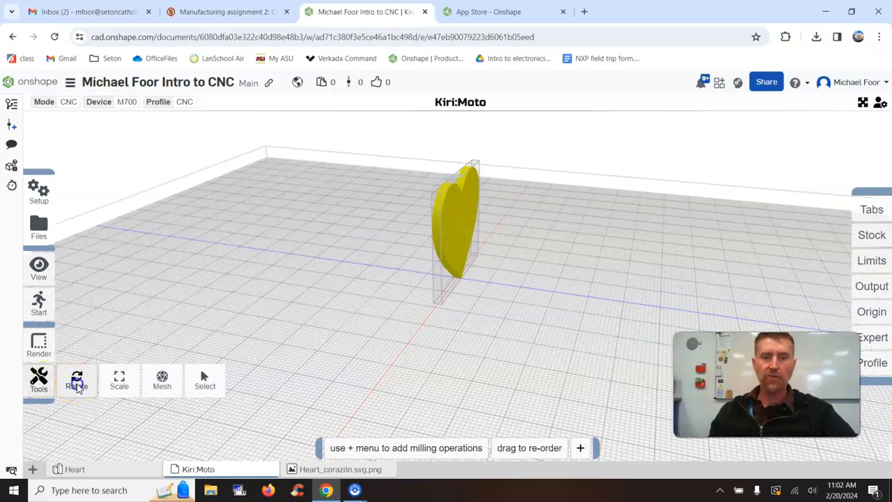
pyautogui.click(76, 383)
pyautogui.click(151, 204)
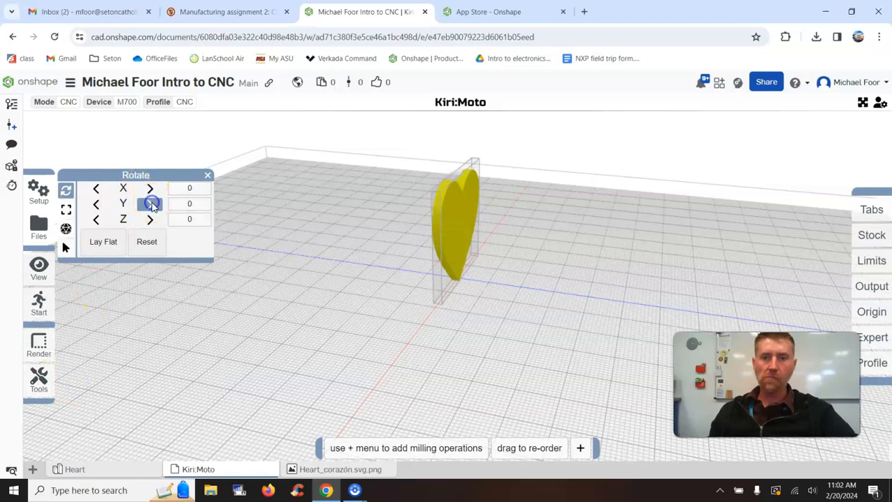
pyautogui.click(97, 204)
pyautogui.click(150, 189)
pyautogui.click(96, 190)
pyautogui.click(97, 191)
pyautogui.click(97, 191)
pyautogui.click(97, 191)
pyautogui.click(97, 190)
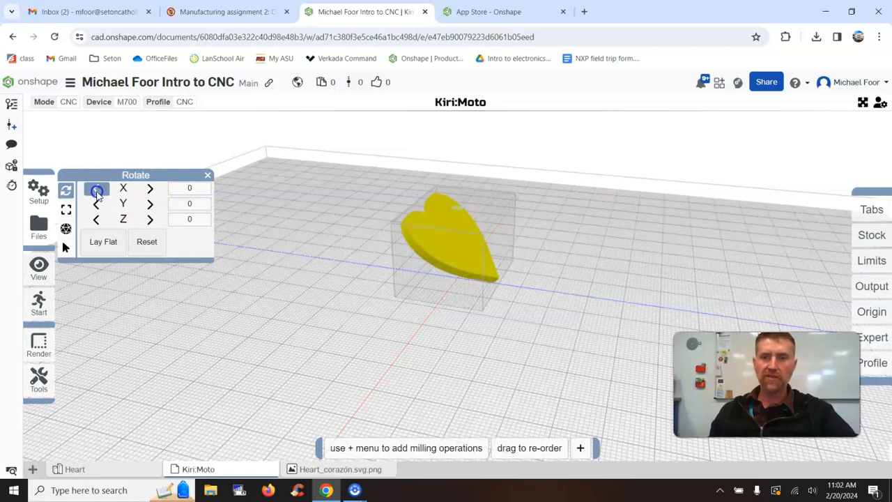
pyautogui.click(97, 190)
pyautogui.click(97, 191)
pyautogui.click(97, 191)
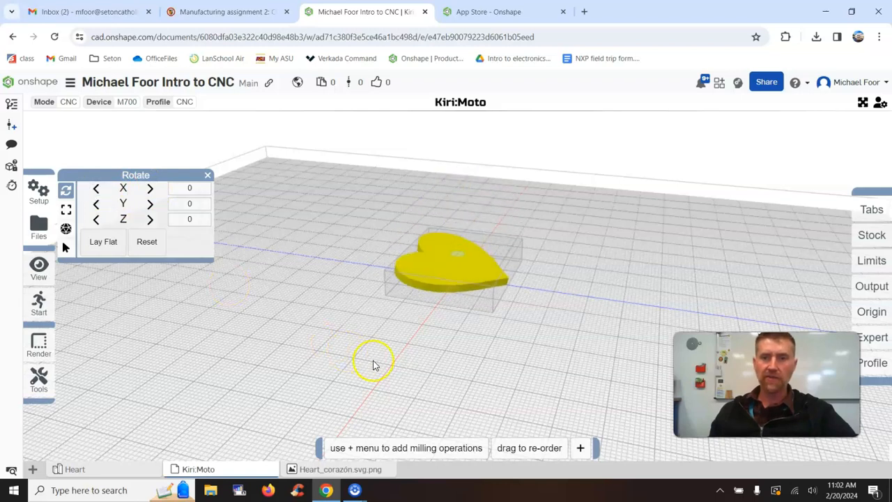
pyautogui.moveTo(373, 364); pyautogui.dragTo(393, 336)
pyautogui.click(94, 189)
pyautogui.click(94, 189)
pyautogui.moveTo(307, 345); pyautogui.dragTo(86, 379)
pyautogui.click(207, 175)
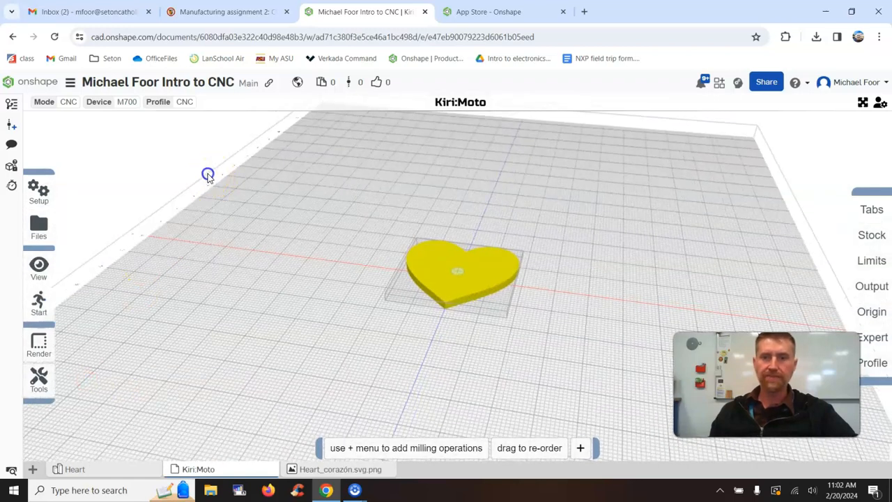
# Open the tool library, check the end 1/4 tool's details, and add a new tool entry.
pyautogui.moveTo(236, 237); pyautogui.dragTo(281, 251)
pyautogui.moveTo(32, 186)
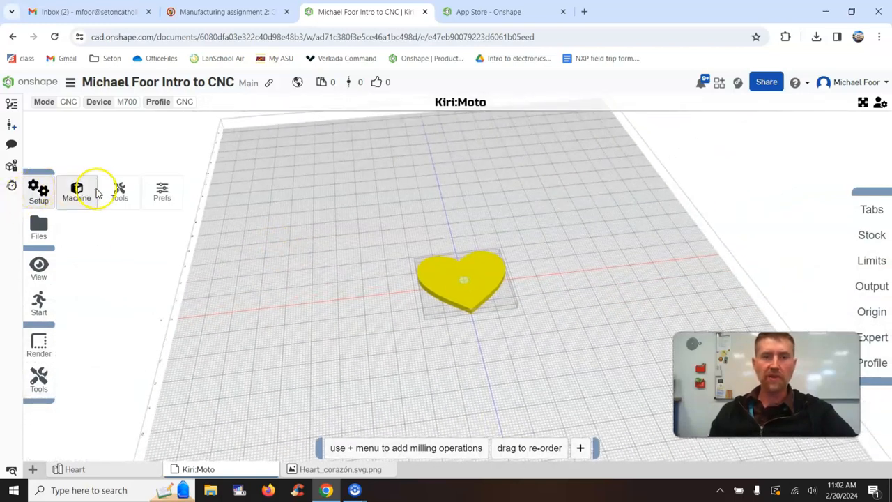
pyautogui.click(119, 192)
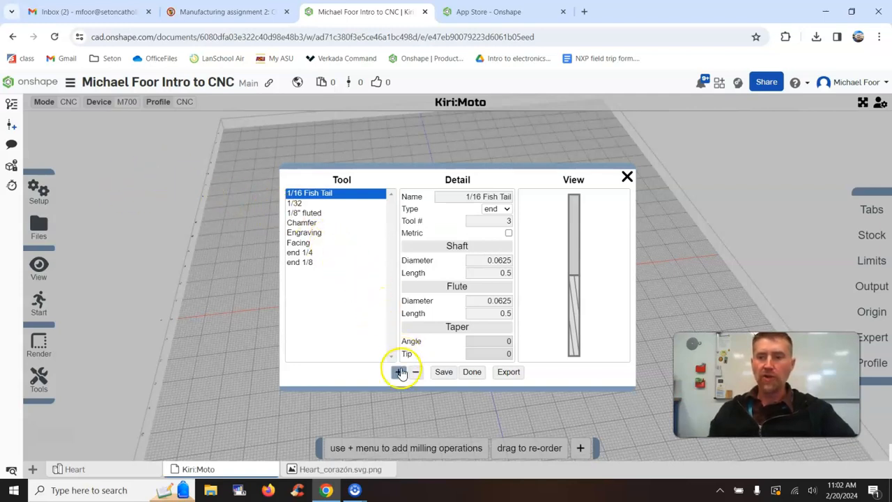
pyautogui.click(308, 253)
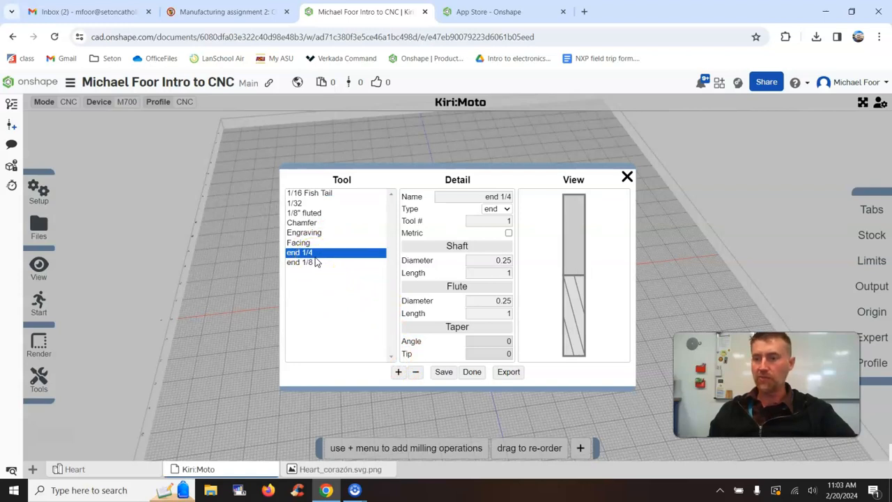
pyautogui.click(398, 371)
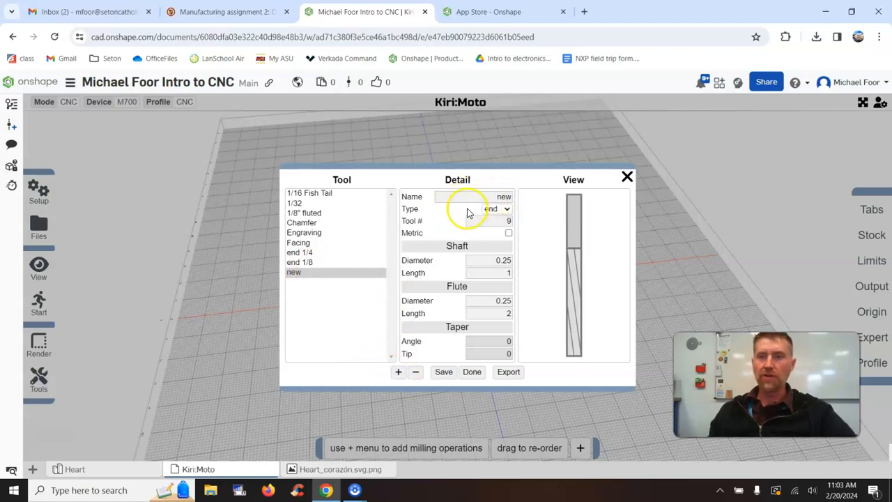
# Preview the ball and taper types on the end 1/4 tool and set its type back to end.
pyautogui.click(303, 254)
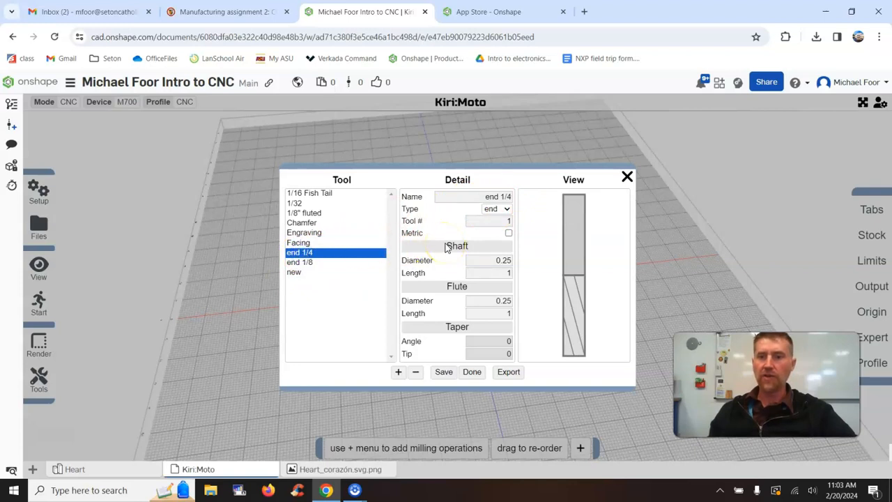
pyautogui.click(510, 210)
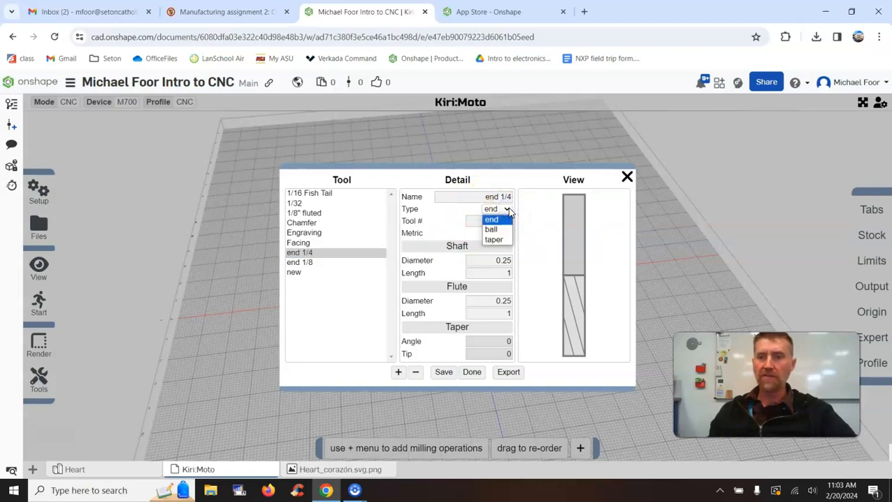
pyautogui.click(508, 209)
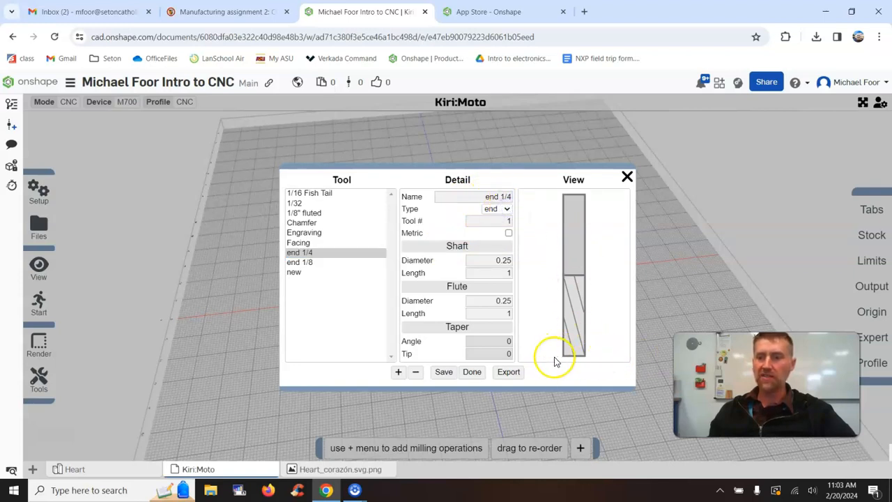
pyautogui.click(506, 209)
pyautogui.click(496, 229)
pyautogui.click(506, 209)
pyautogui.click(492, 241)
pyautogui.click(506, 209)
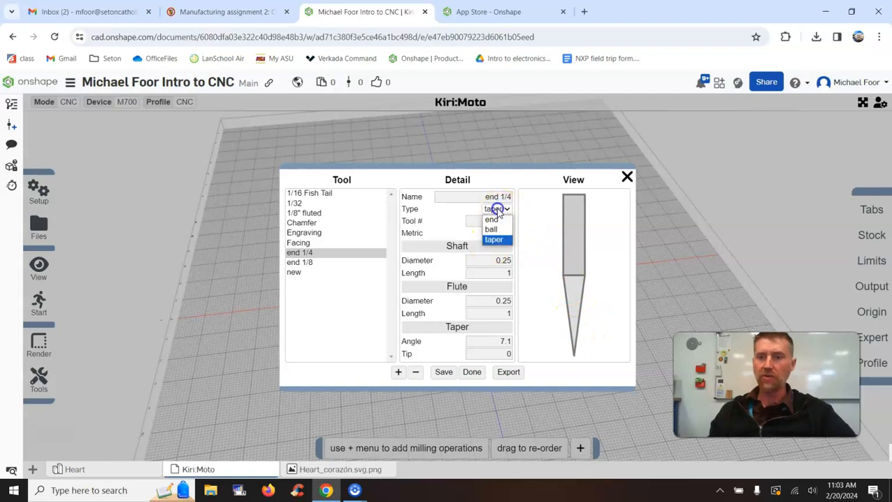
pyautogui.click(499, 219)
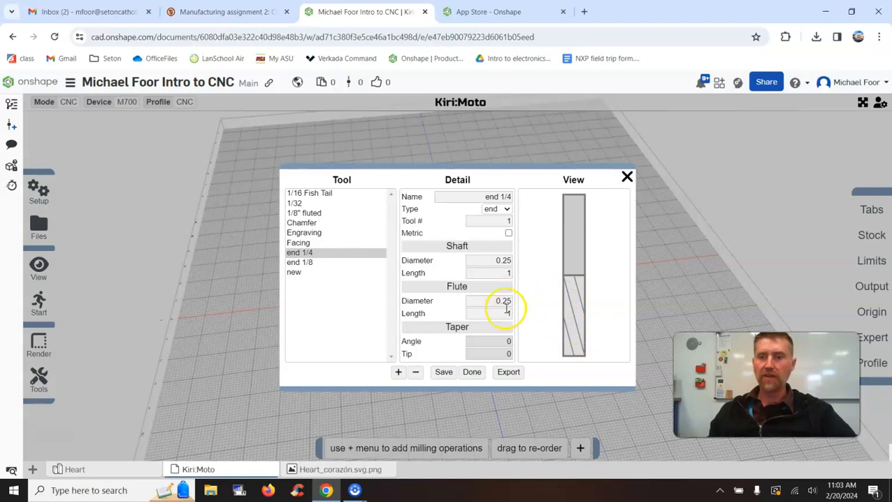
# Save the tool library and close it.
pyautogui.click(440, 373)
pyautogui.click(627, 177)
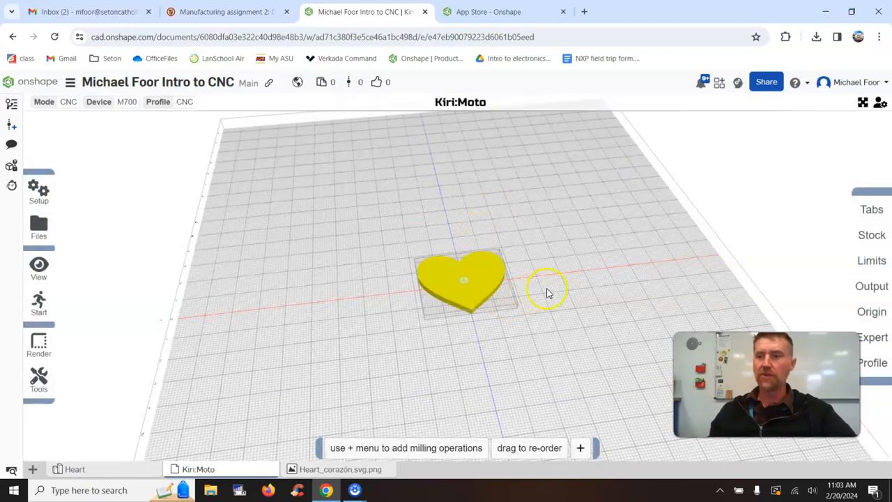
pyautogui.moveTo(767, 385); pyautogui.dragTo(766, 399)
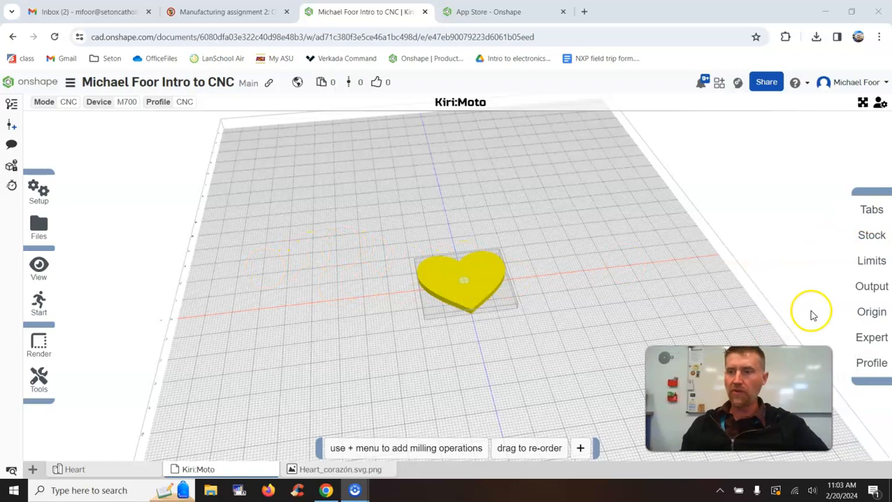
# Review the job's tab dimensions, stock size, Z limits and feed rates, output options and origin settings.
pyautogui.click(874, 211)
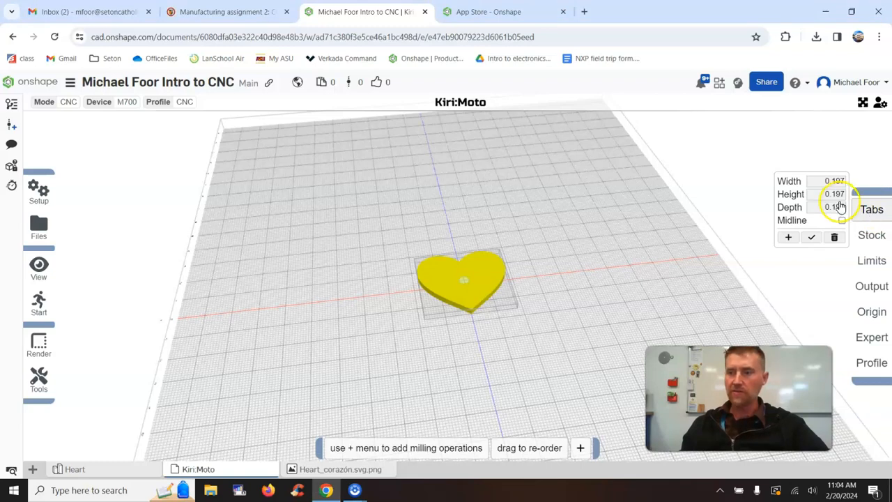
pyautogui.click(868, 237)
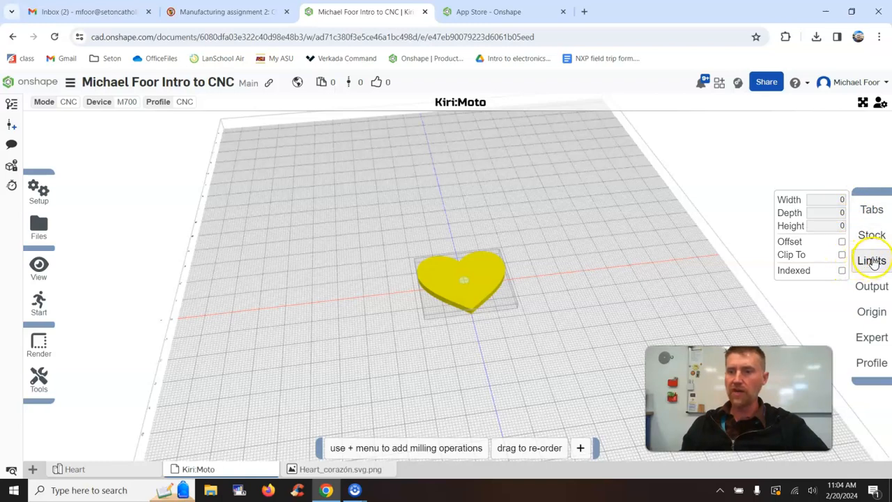
pyautogui.click(872, 264)
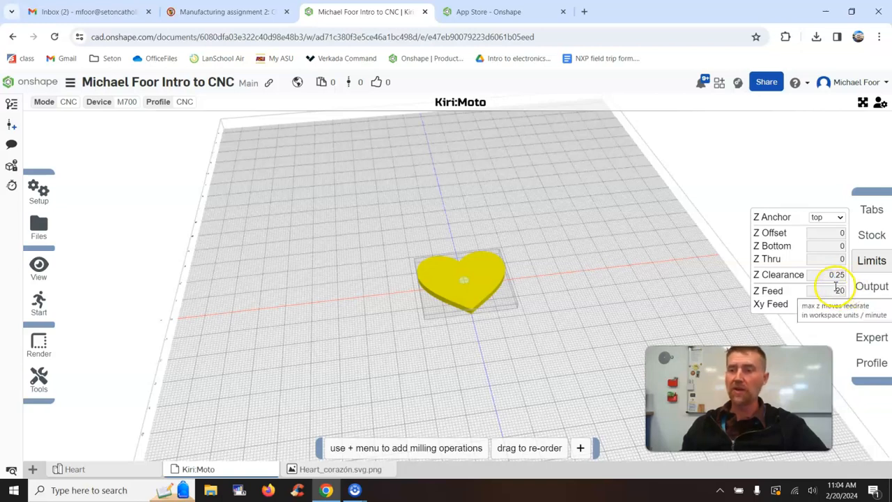
pyautogui.click(868, 287)
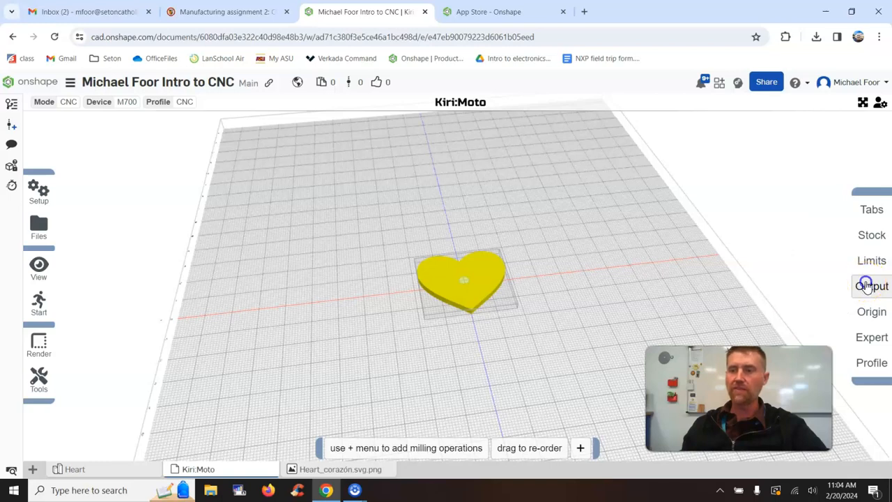
pyautogui.click(867, 285)
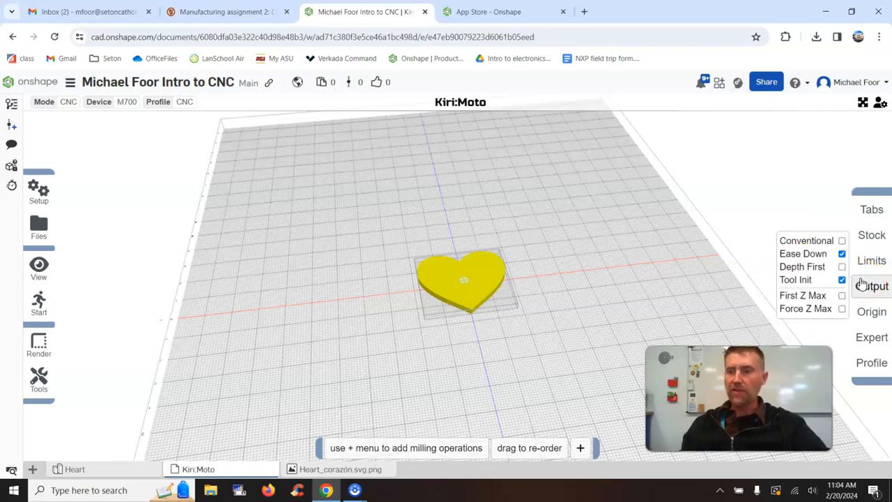
pyautogui.click(845, 280)
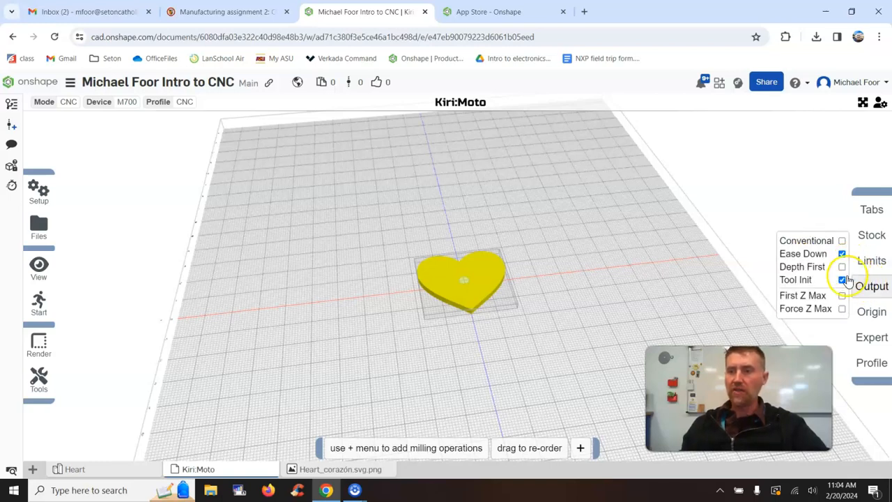
pyautogui.click(870, 312)
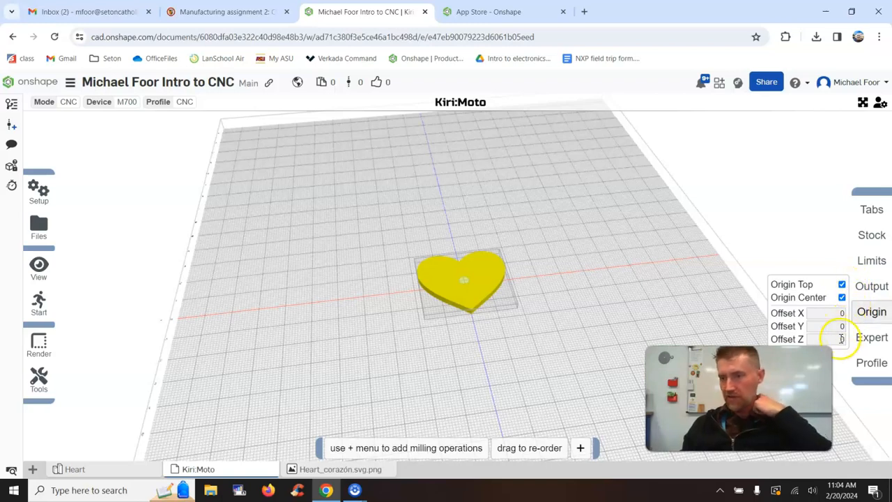
# Check the expert options and the list of saved profile settings, and close the list without saving.
pyautogui.moveTo(470, 292)
pyautogui.mouseDown()
pyautogui.moveTo(462, 285)
pyautogui.moveTo(486, 279)
pyautogui.moveTo(472, 283)
pyautogui.mouseUp()
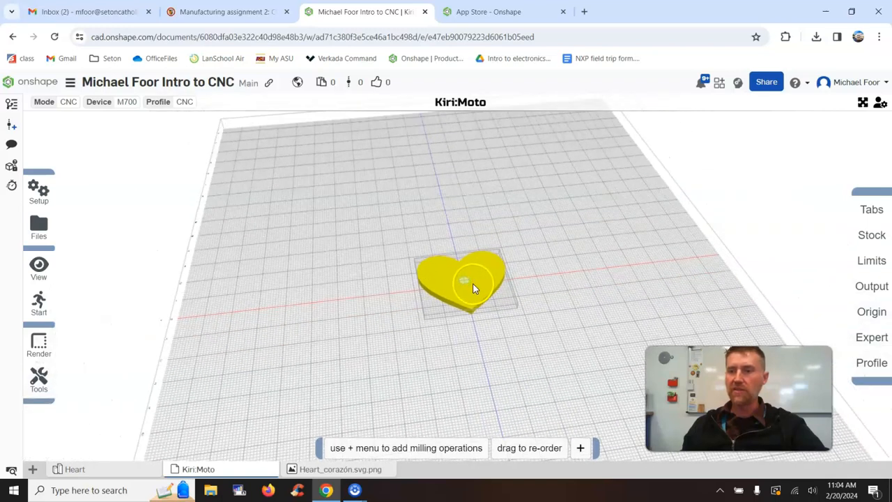
pyautogui.click(873, 340)
pyautogui.click(871, 361)
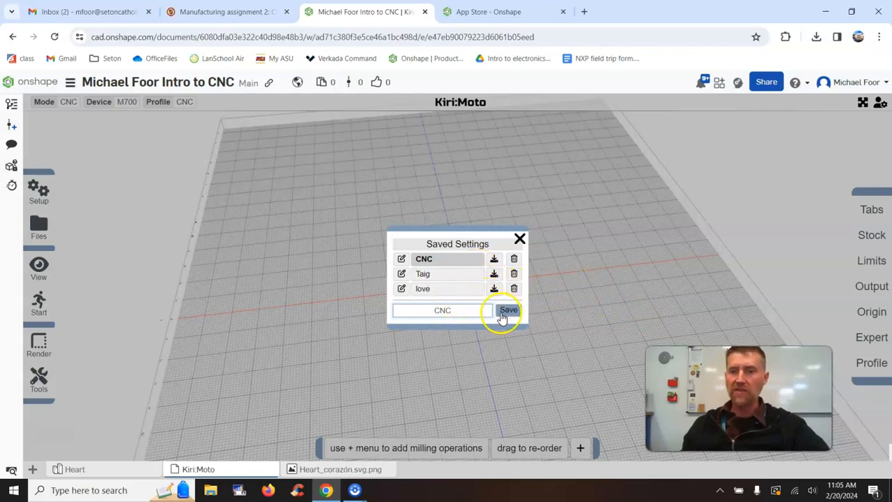
pyautogui.click(520, 241)
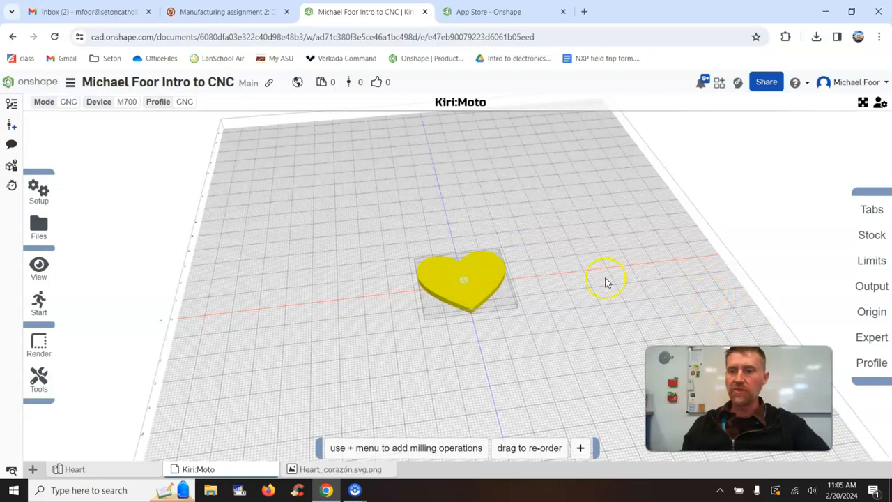
# Add a rough milling operation for the heart and choose the end 1/4 tool for it.
pyautogui.moveTo(570, 301); pyautogui.dragTo(486, 291)
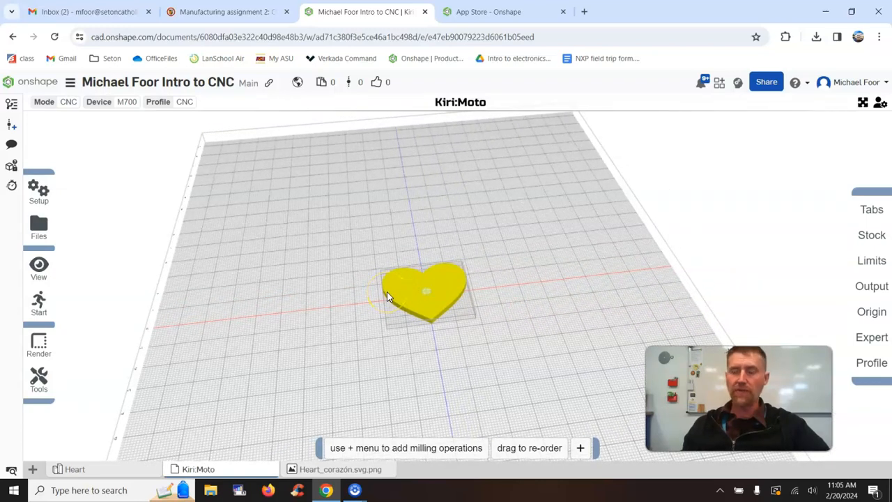
pyautogui.moveTo(384, 294)
pyautogui.mouseDown()
pyautogui.moveTo(368, 288)
pyautogui.moveTo(356, 324)
pyautogui.moveTo(356, 314)
pyautogui.moveTo(325, 301)
pyautogui.moveTo(353, 281)
pyautogui.moveTo(385, 276)
pyautogui.mouseUp()
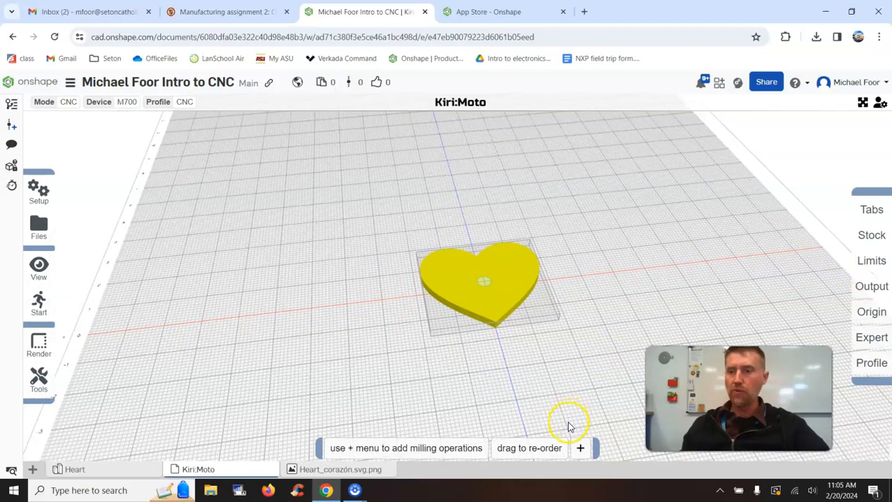
pyautogui.moveTo(580, 452)
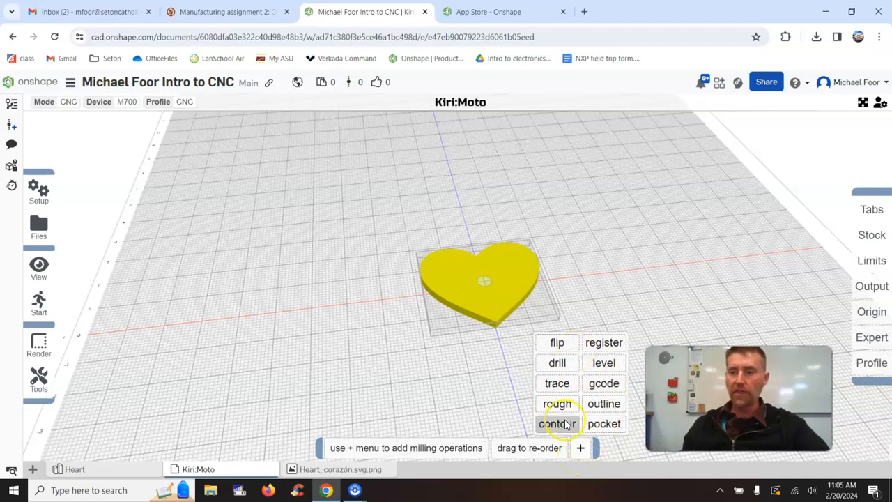
pyautogui.click(587, 451)
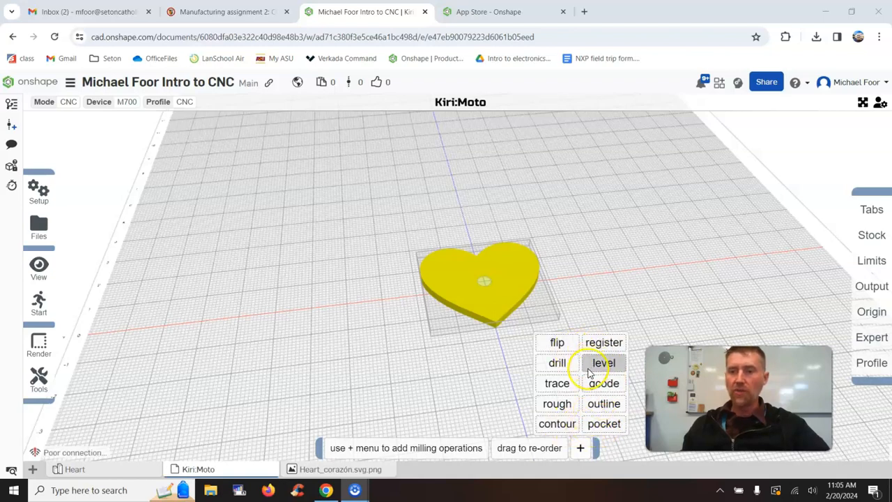
pyautogui.click(556, 403)
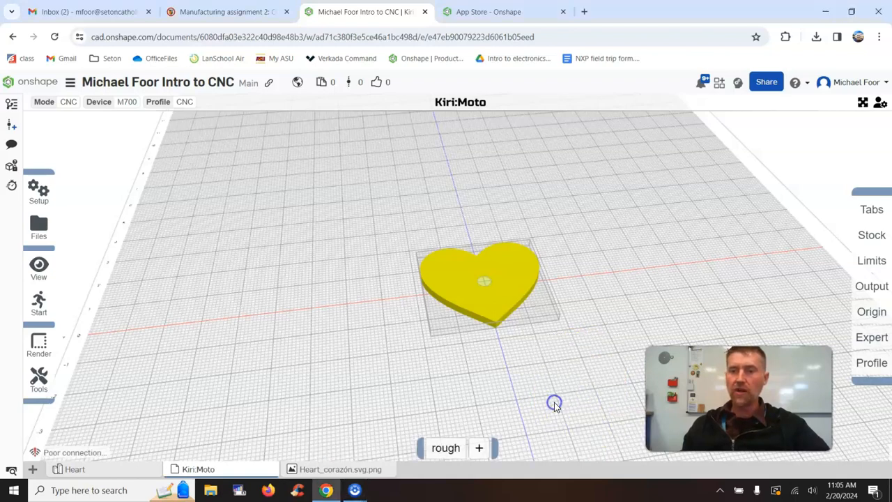
pyautogui.moveTo(452, 448)
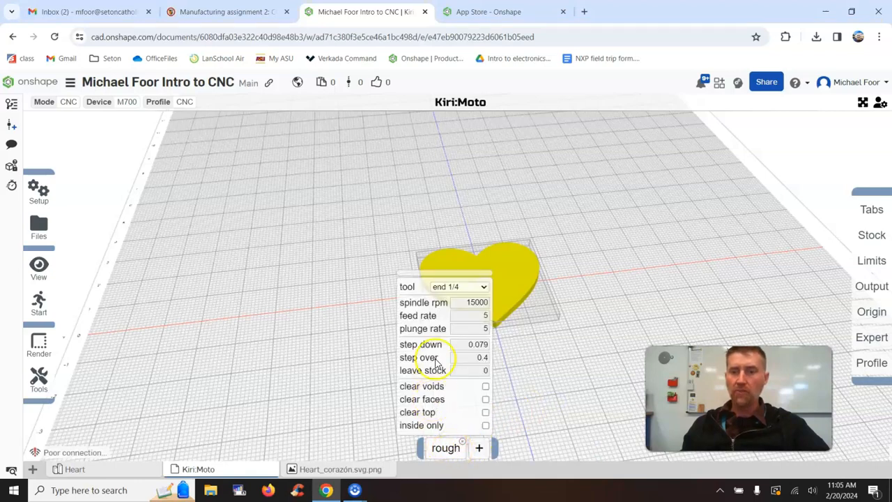
pyautogui.click(452, 287)
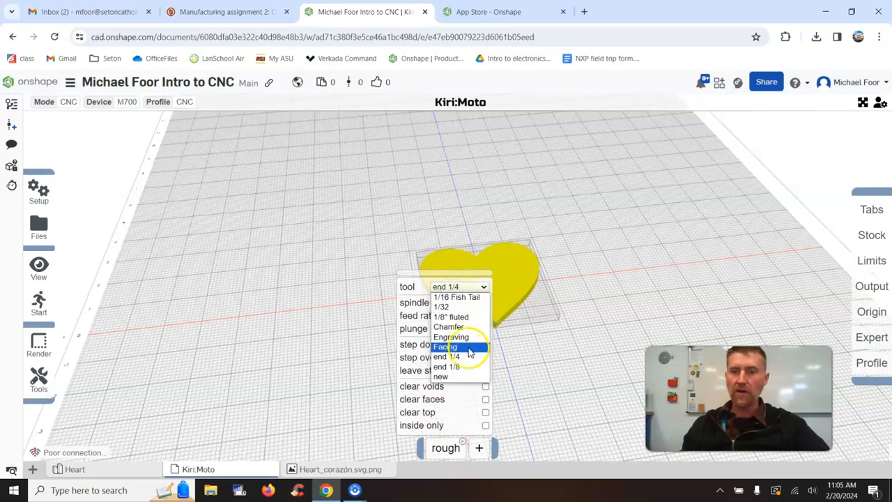
pyautogui.click(471, 357)
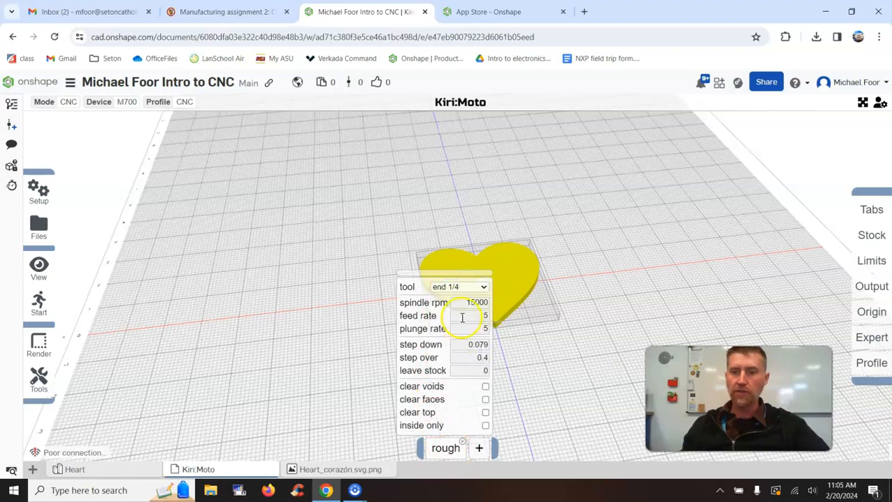
# Set the rough operation's spindle speed to 10000 rpm and check its settings.
pyautogui.click(464, 301)
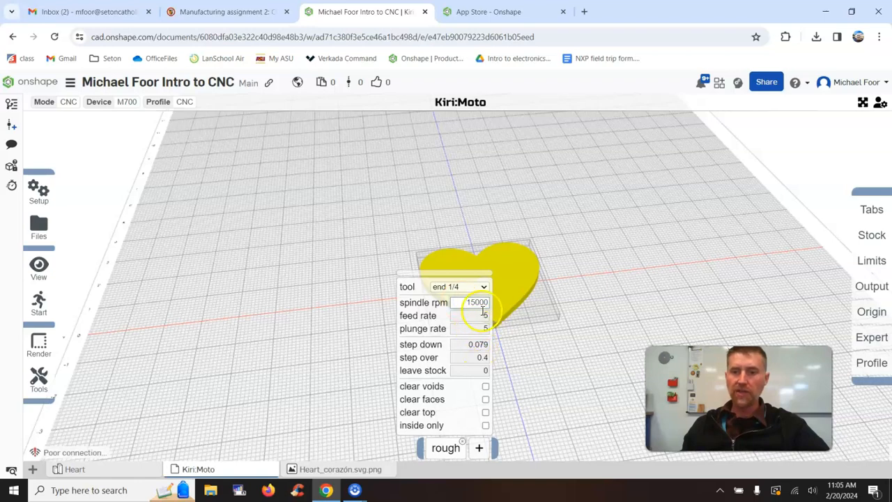
pyautogui.moveTo(469, 301); pyautogui.dragTo(503, 304)
pyautogui.write('10')
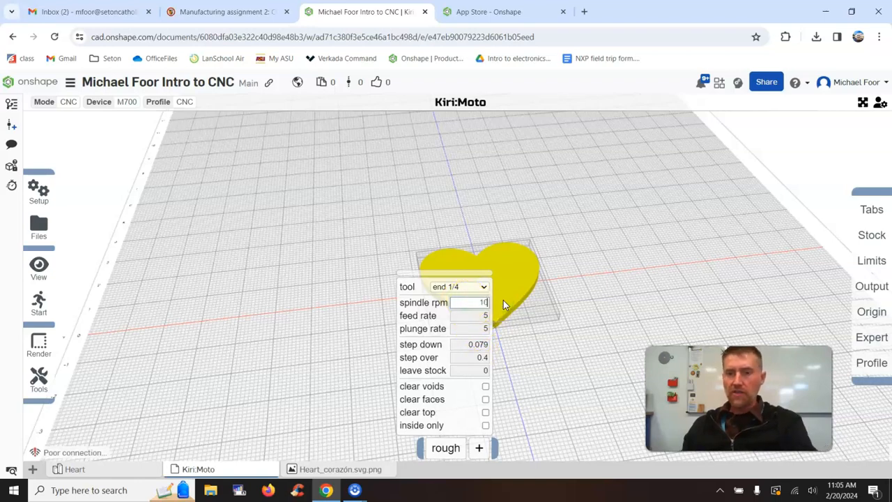
pyautogui.write('000')
pyautogui.click(474, 325)
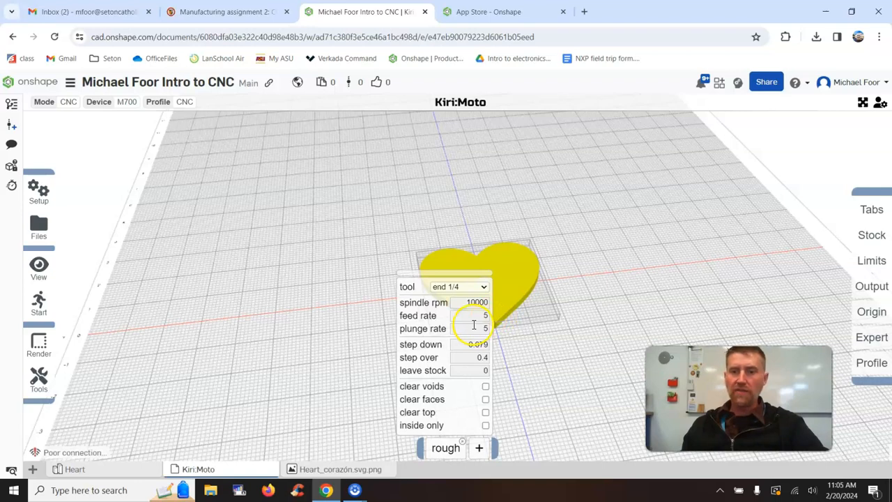
pyautogui.click(502, 354)
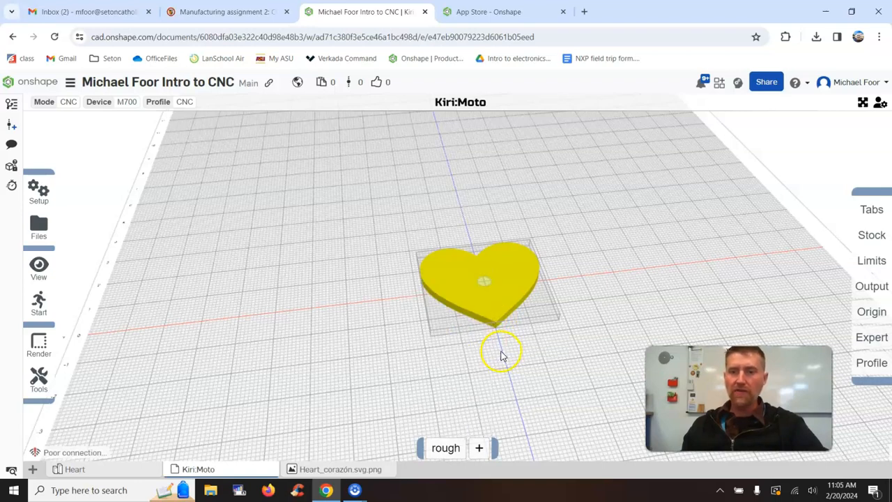
pyautogui.click(455, 447)
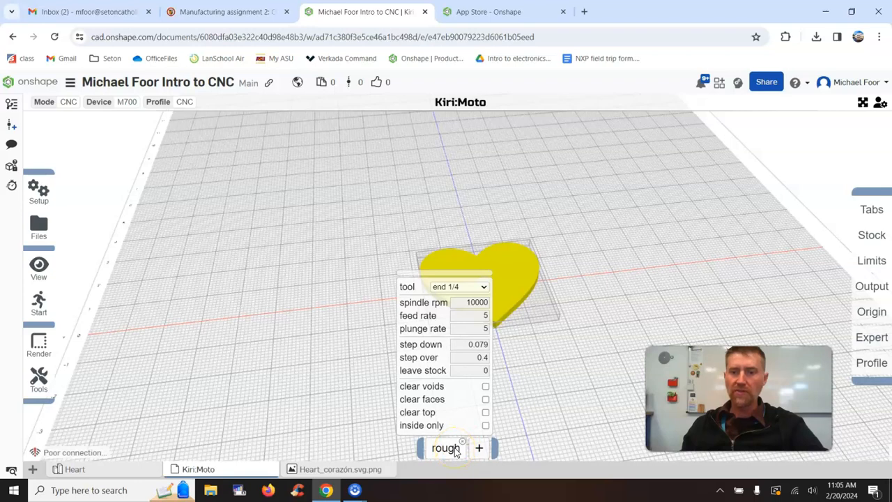
pyautogui.click(367, 408)
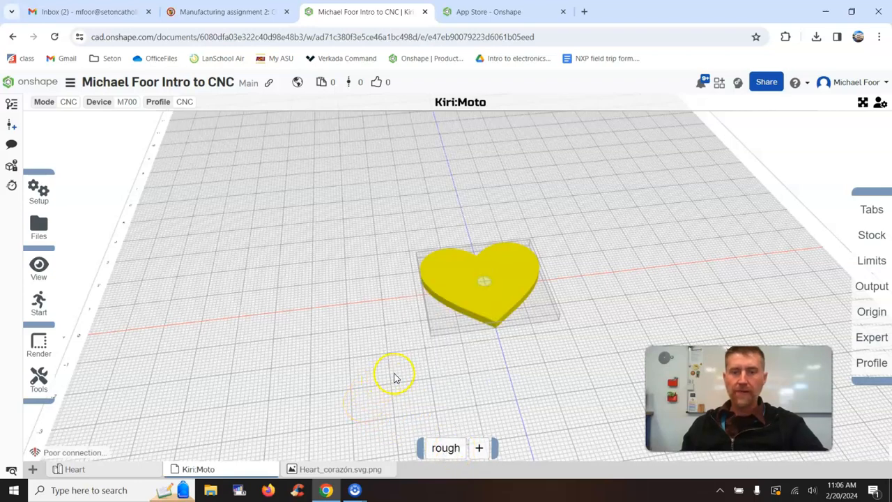
# Slice the heart job to generate the roughing toolpaths.
pyautogui.moveTo(500, 374); pyautogui.dragTo(502, 333)
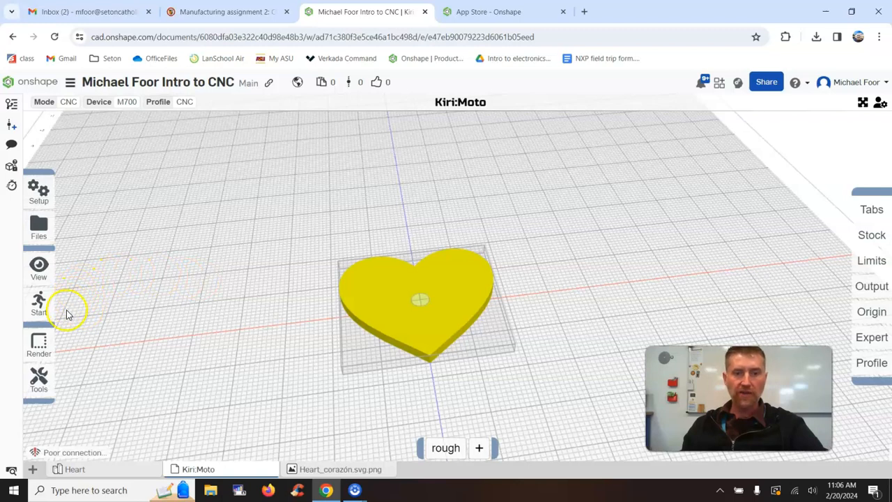
pyautogui.moveTo(40, 302)
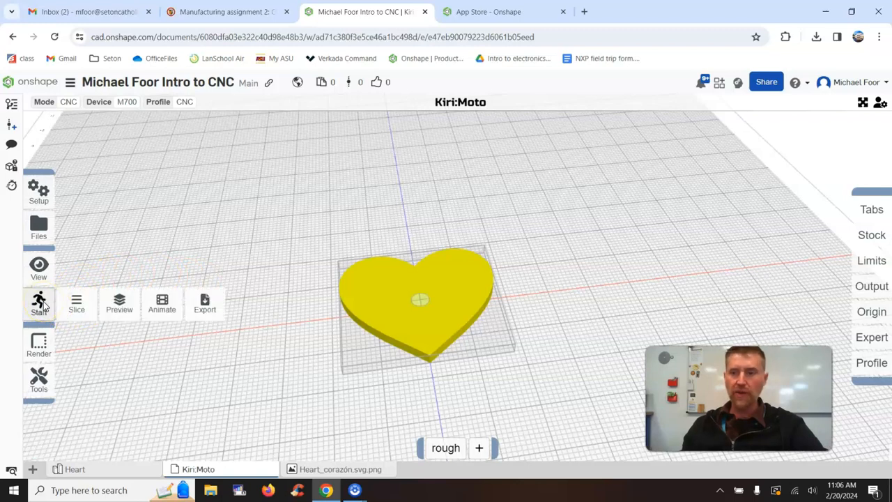
pyautogui.click(80, 302)
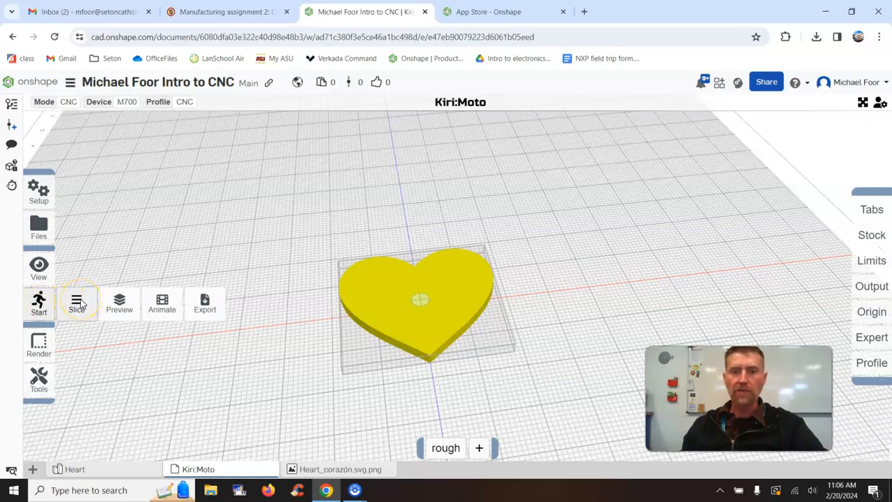
pyautogui.click(78, 303)
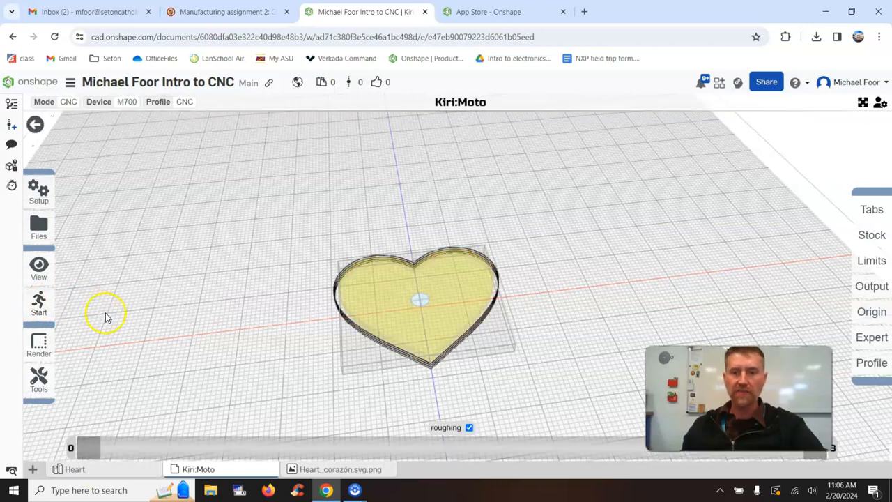
# Inspect the sliced roughing passes around the heart up close and from a low angle.
pyautogui.scroll(5, 439, 369)
pyautogui.moveTo(440, 365); pyautogui.dragTo(485, 285, button='right')
pyautogui.scroll(2, 402, 319)
pyautogui.moveTo(398, 371); pyautogui.dragTo(406, 338)
pyautogui.scroll(3, 372, 261)
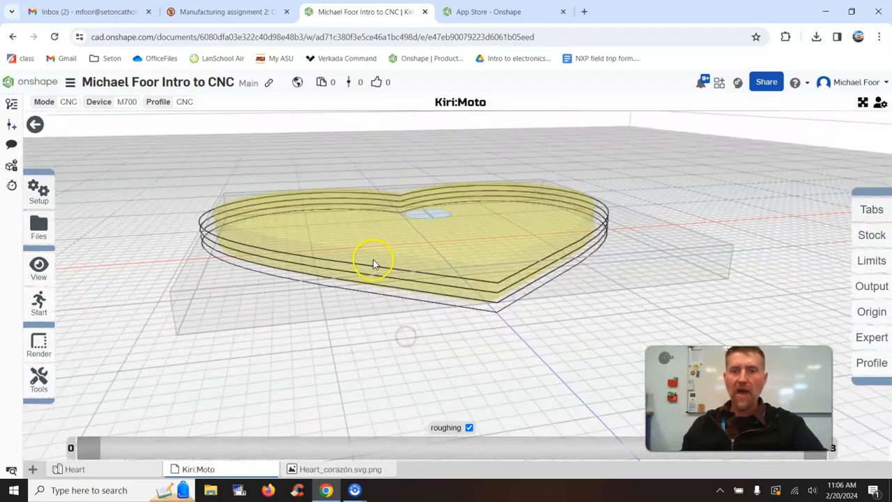
pyautogui.moveTo(360, 260); pyautogui.dragTo(361, 271)
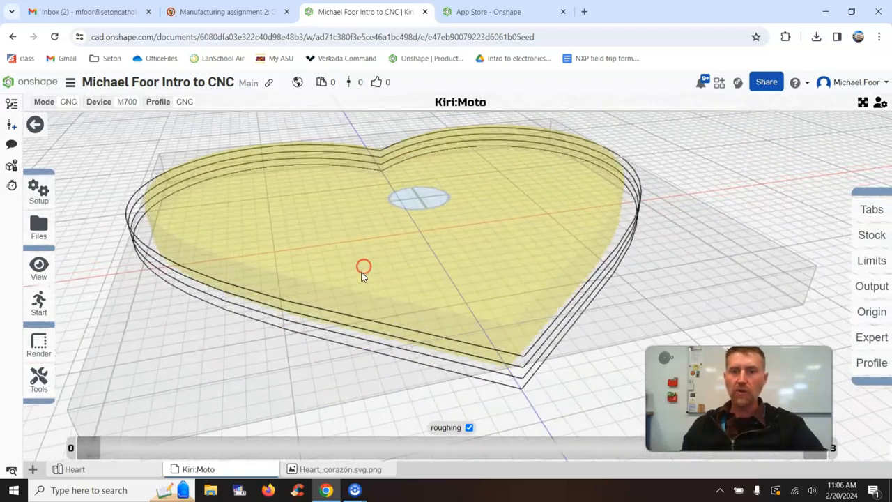
pyautogui.scroll(-5, 352, 279)
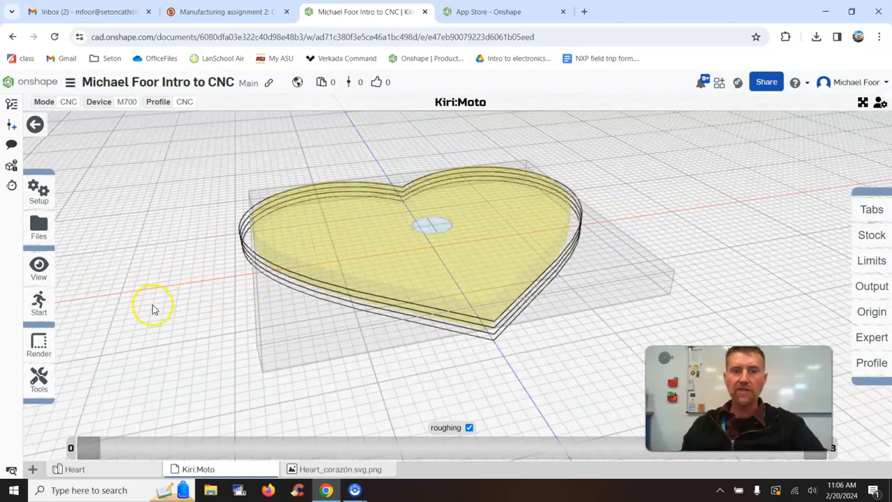
# Animate the milling job, play the cutting simulation and examine the heart being cut from the stock.
pyautogui.moveTo(38, 302)
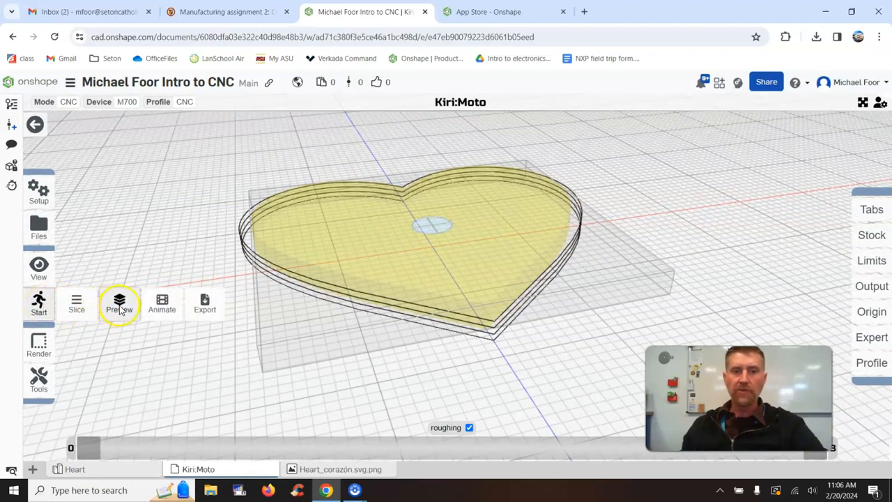
pyautogui.click(160, 307)
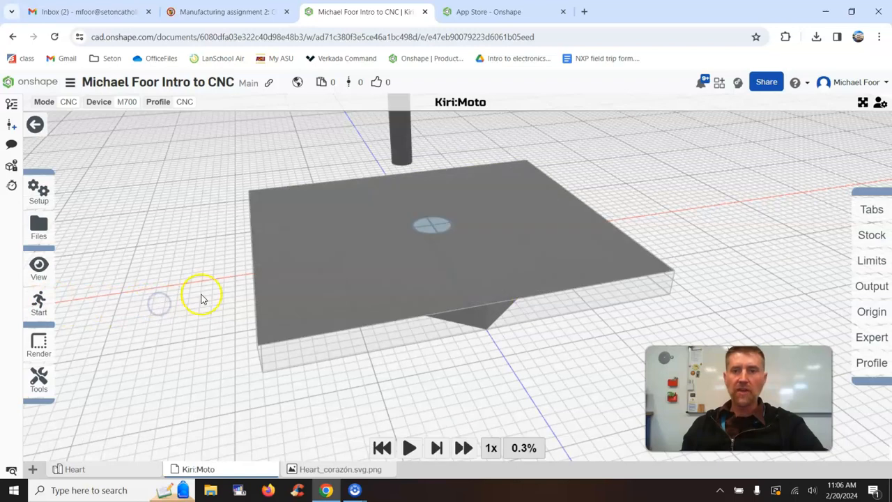
pyautogui.click(417, 448)
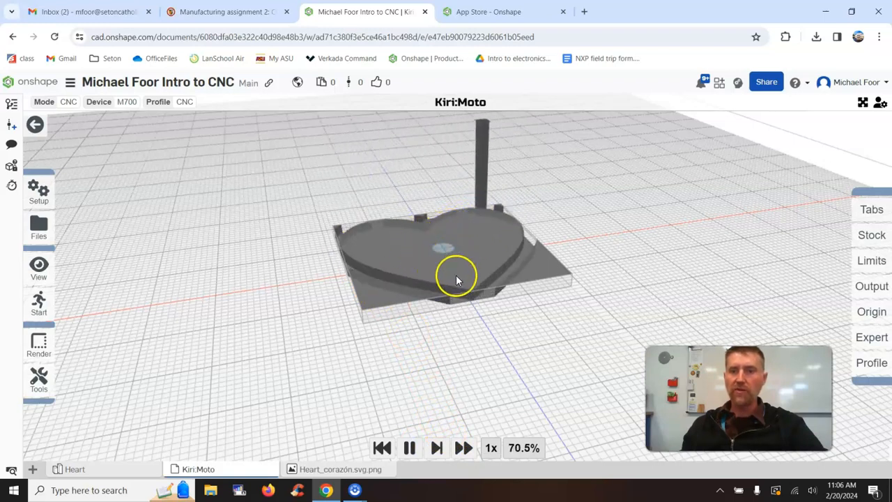
pyautogui.click(450, 330)
pyautogui.moveTo(449, 330); pyautogui.dragTo(424, 315)
# Start the G-code export and name the file with the author's full name followed by "Heart".
pyautogui.moveTo(40, 302)
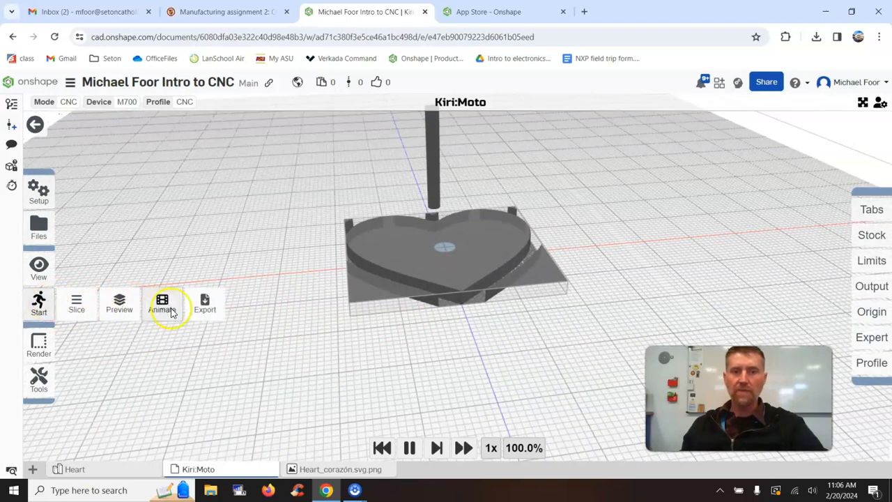
pyautogui.click(206, 305)
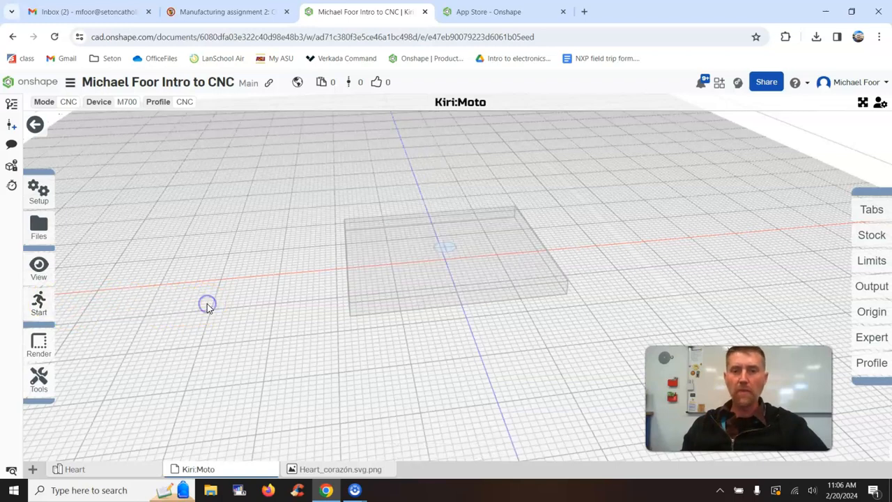
pyautogui.click(503, 241)
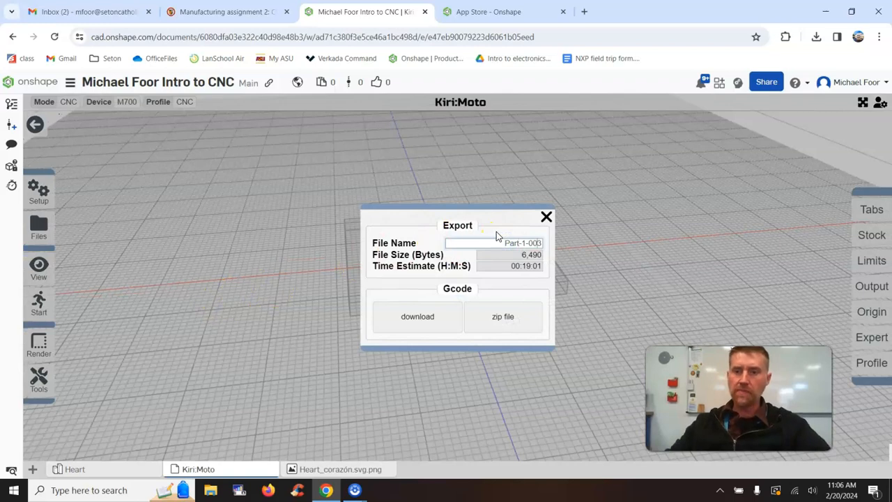
pyautogui.press('BackSpace')
pyautogui.press('BackSpace')
pyautogui.press('BackSpace')
pyautogui.press('BackSpace')
pyautogui.press('BackSpace')
pyautogui.press('BackSpace')
pyautogui.press('BackSpace')
pyautogui.press('BackSpace')
pyautogui.press('BackSpace')
pyautogui.press('BackSpace')
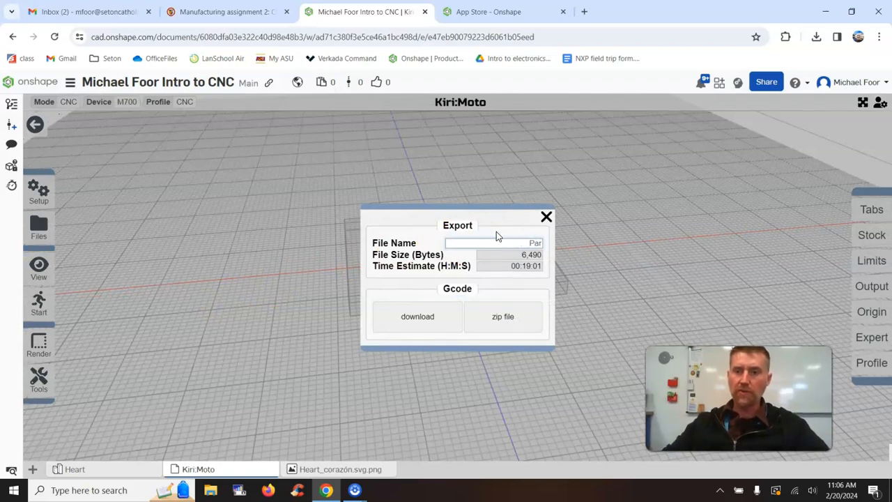
pyautogui.write('Michael Foor HEa')
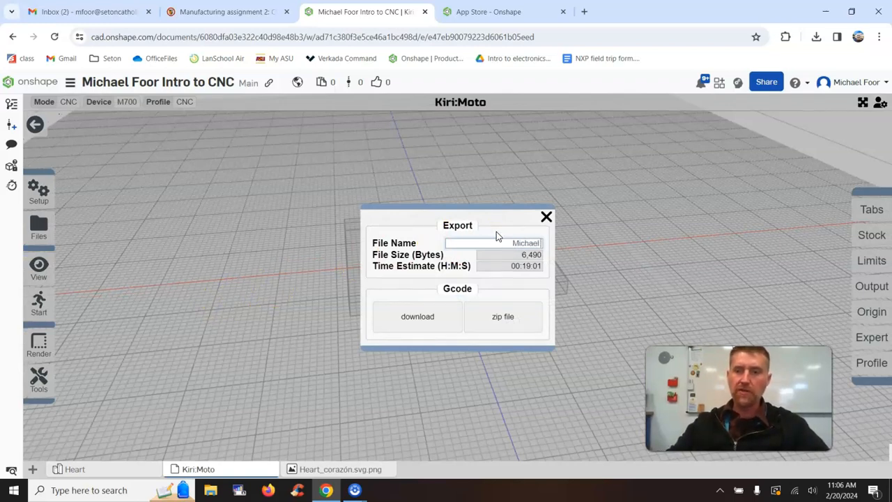
pyautogui.press('BackSpace')
pyautogui.press('BackSpace')
pyautogui.write('eart')
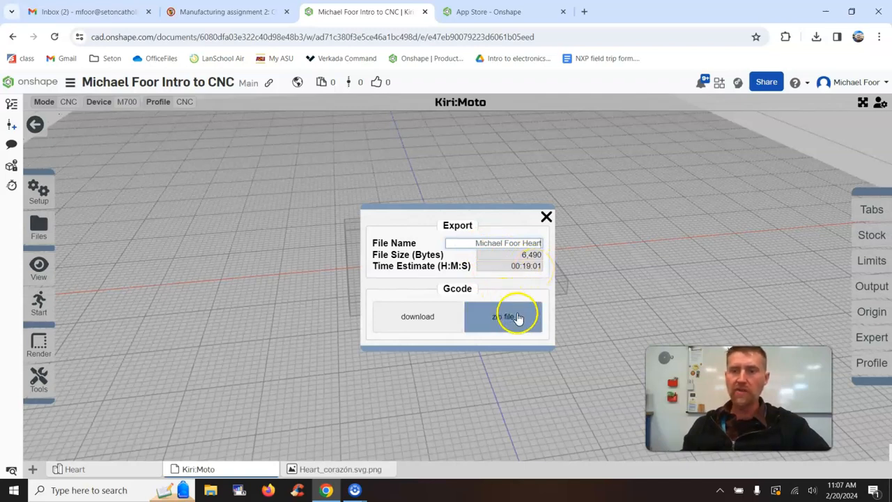
# Download the G-code as a TAP file to the Desktop, check the saved file there, and return to the browser.
pyautogui.click(419, 319)
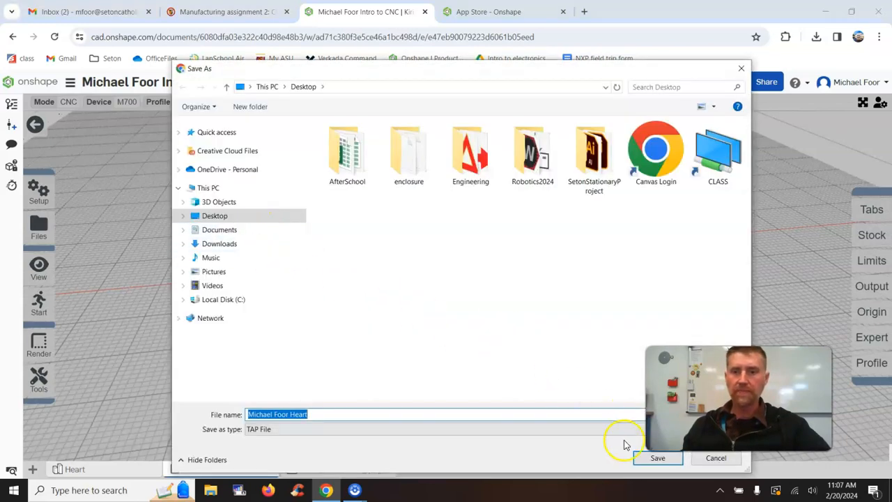
pyautogui.click(657, 458)
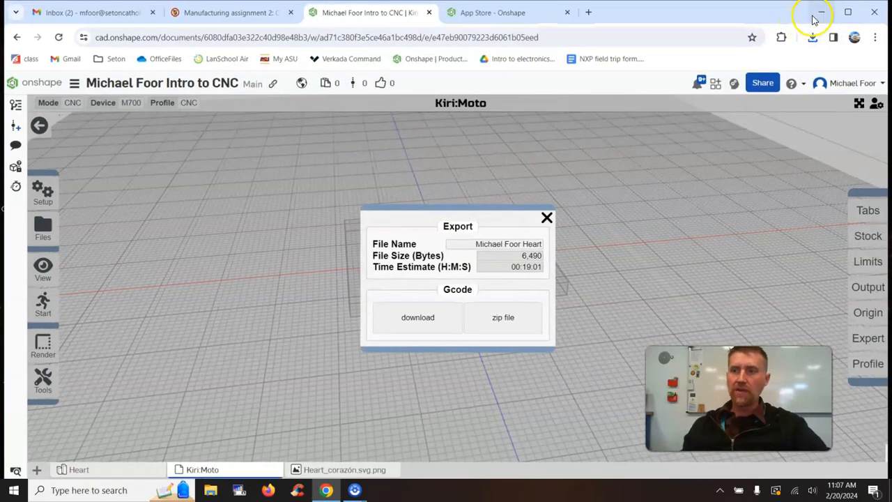
pyautogui.click(820, 12)
pyautogui.click(67, 133)
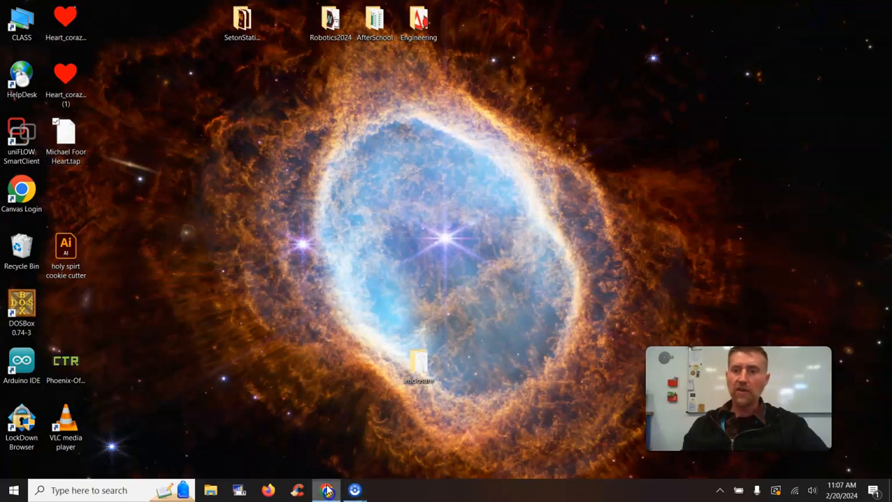
pyautogui.click(327, 490)
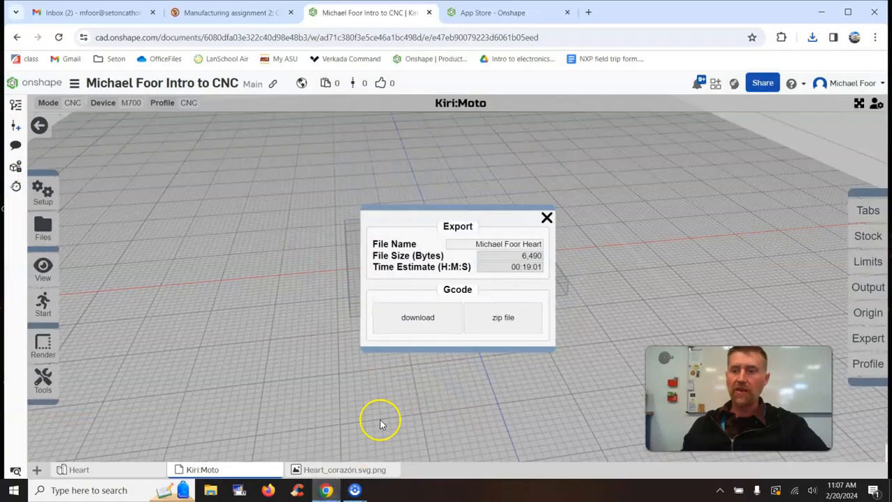
pyautogui.click(384, 336)
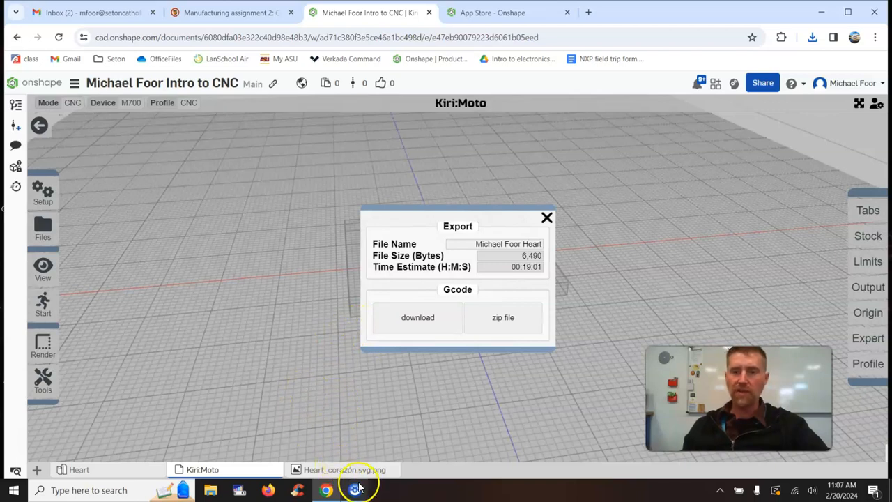
pyautogui.moveTo(356, 490)
pyautogui.click(358, 436)
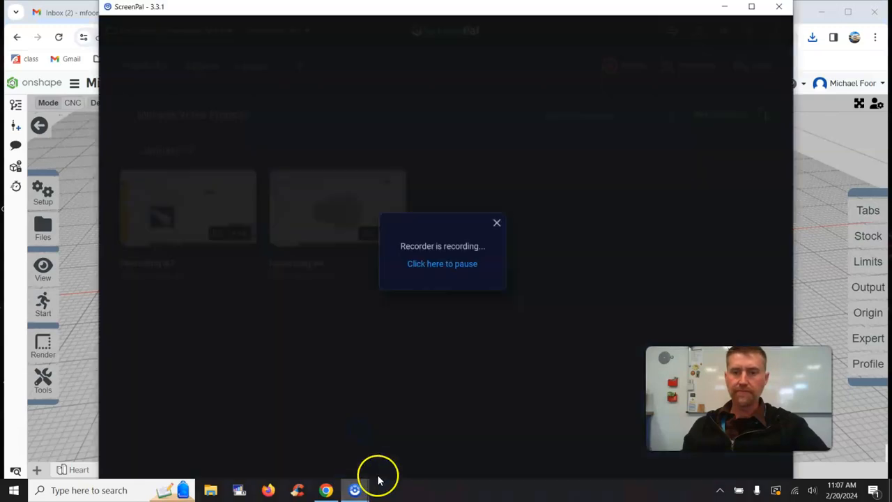